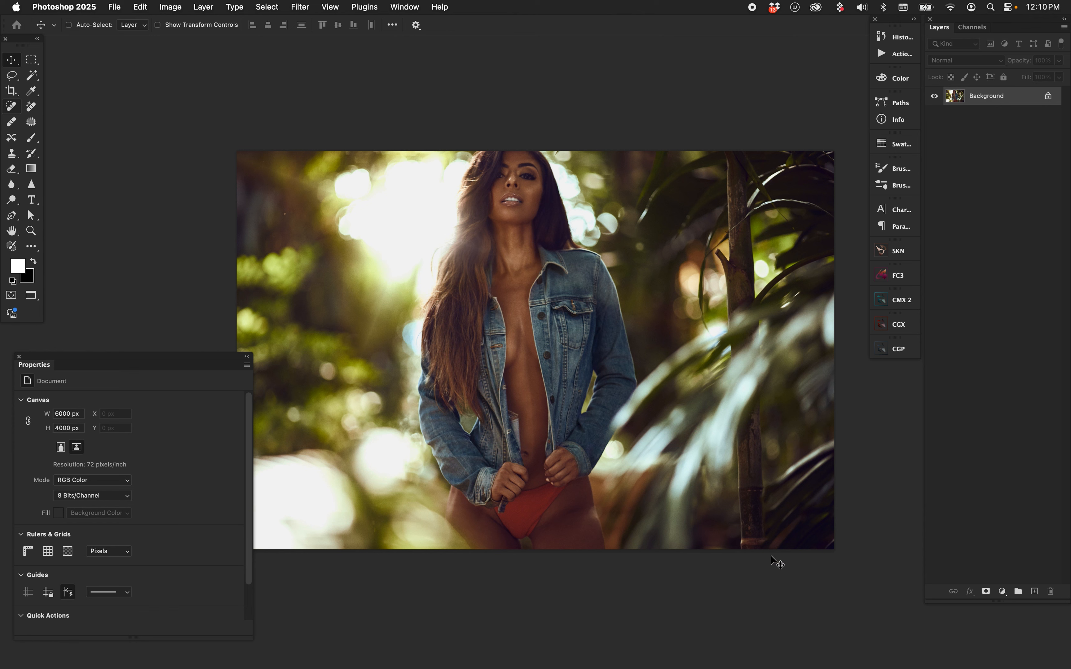
Add a new layer and set the Brush tool to the Soft Round tip
left_click(1034, 591)
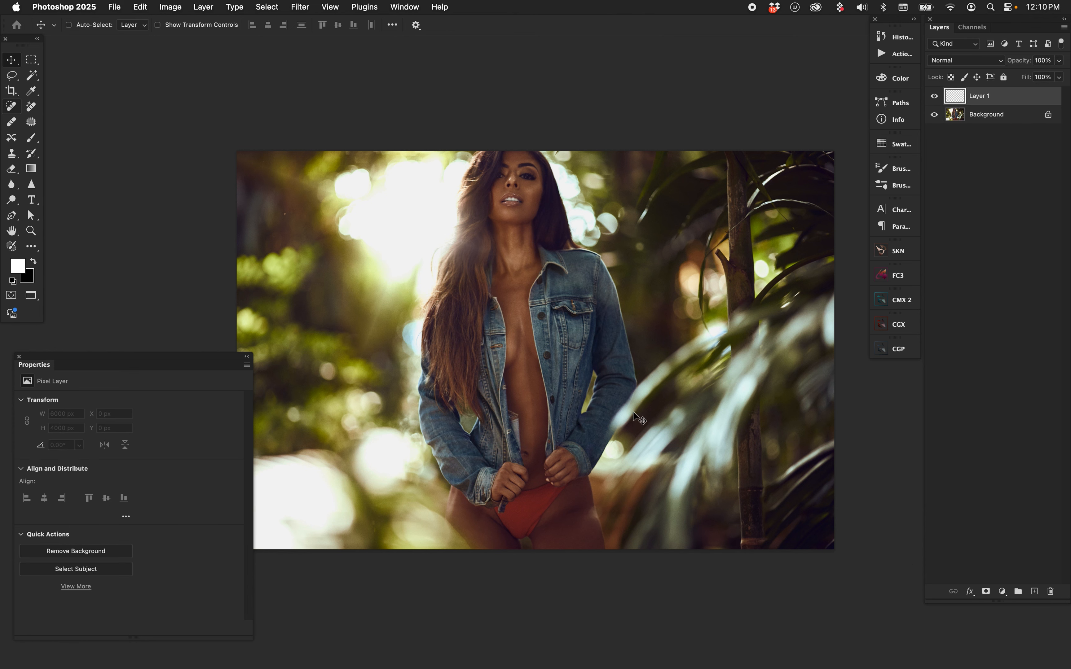
key("b")
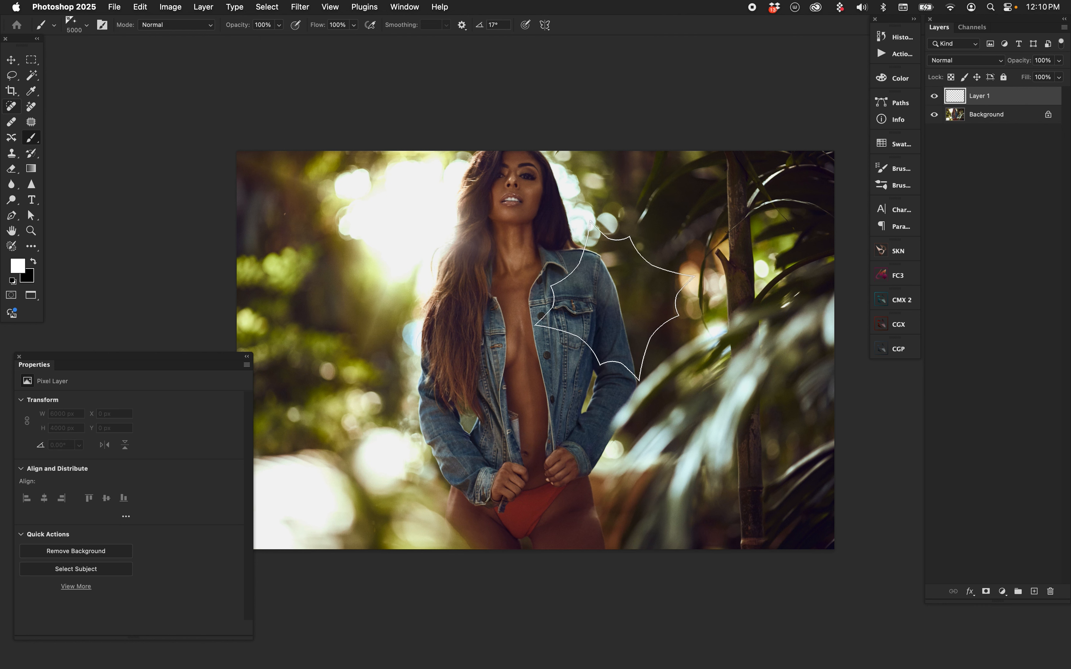
left_click(748, 195)
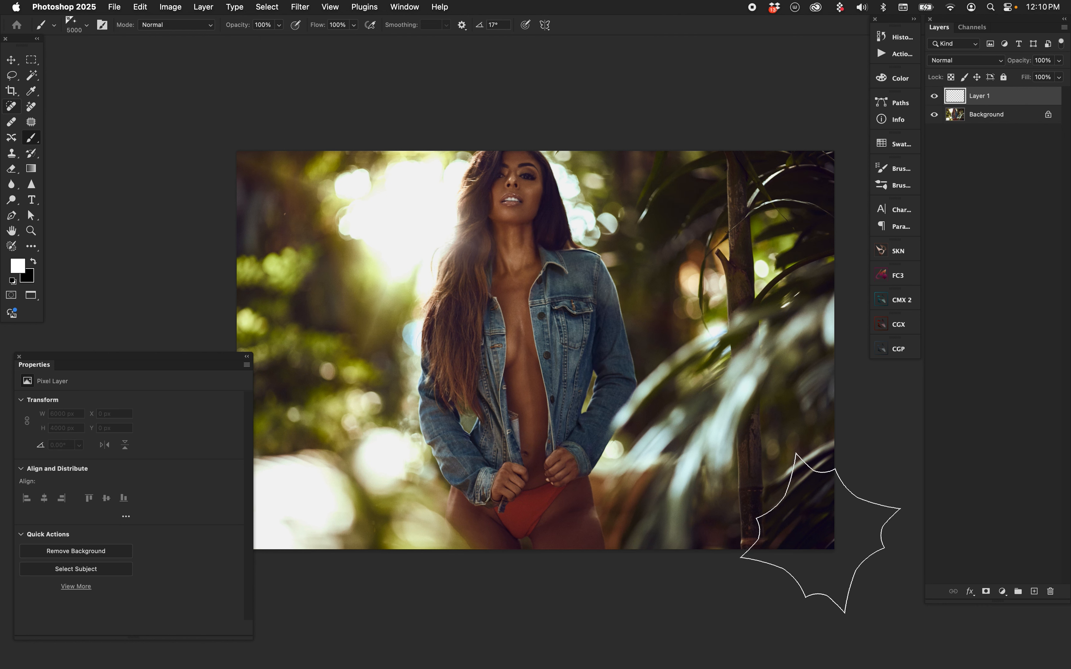
key("super+z")
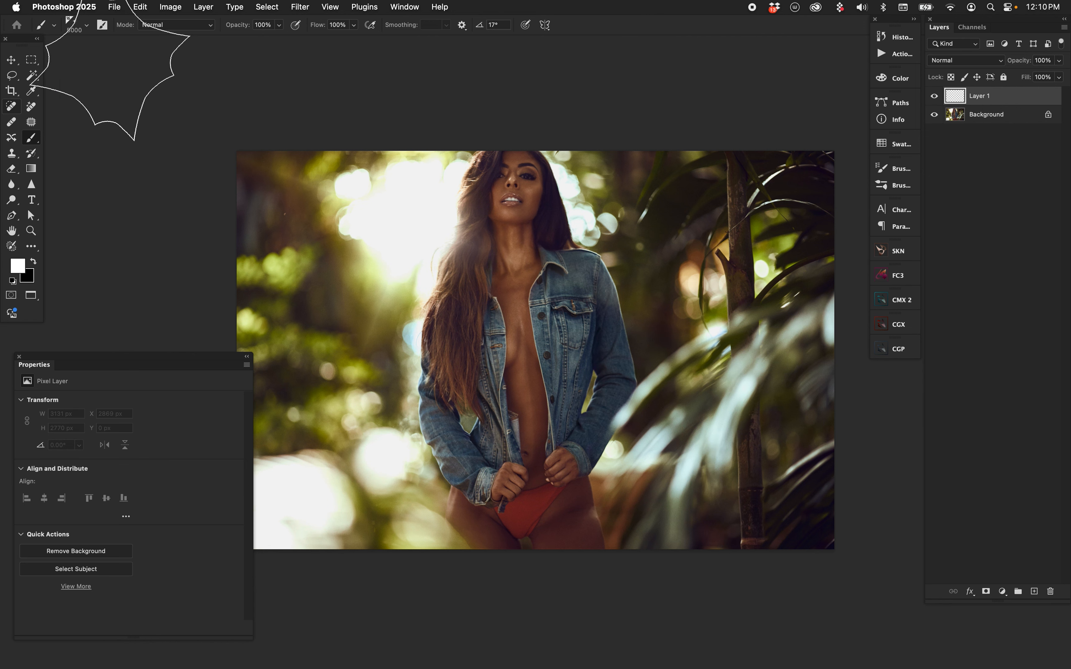
left_click(87, 25)
left_click_drag(153, 337, 162, 139)
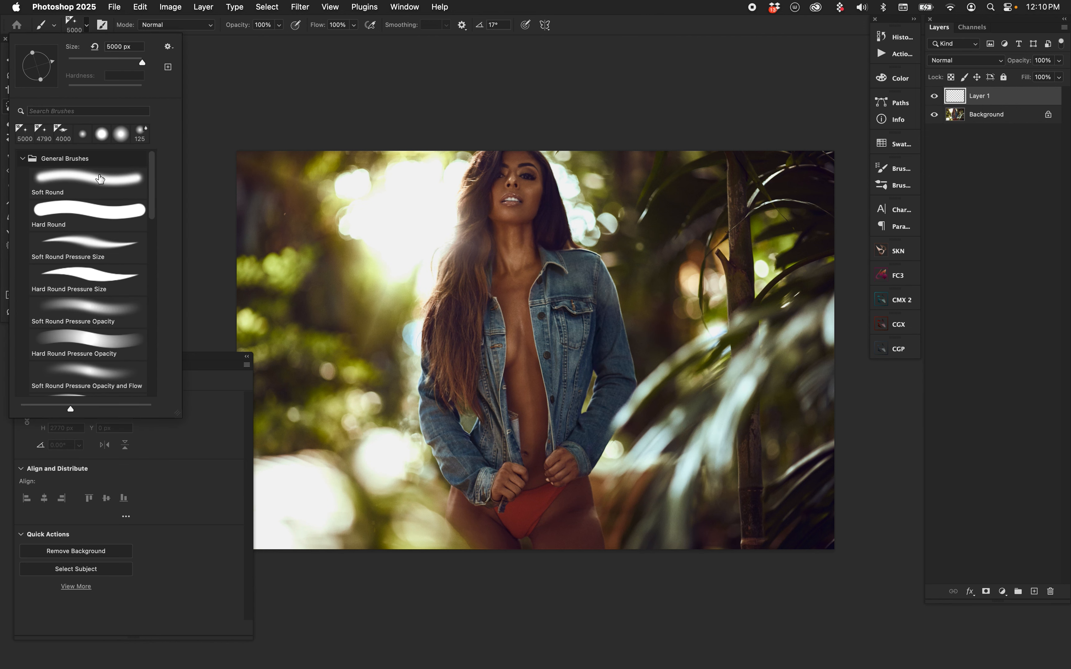
double_click(100, 180)
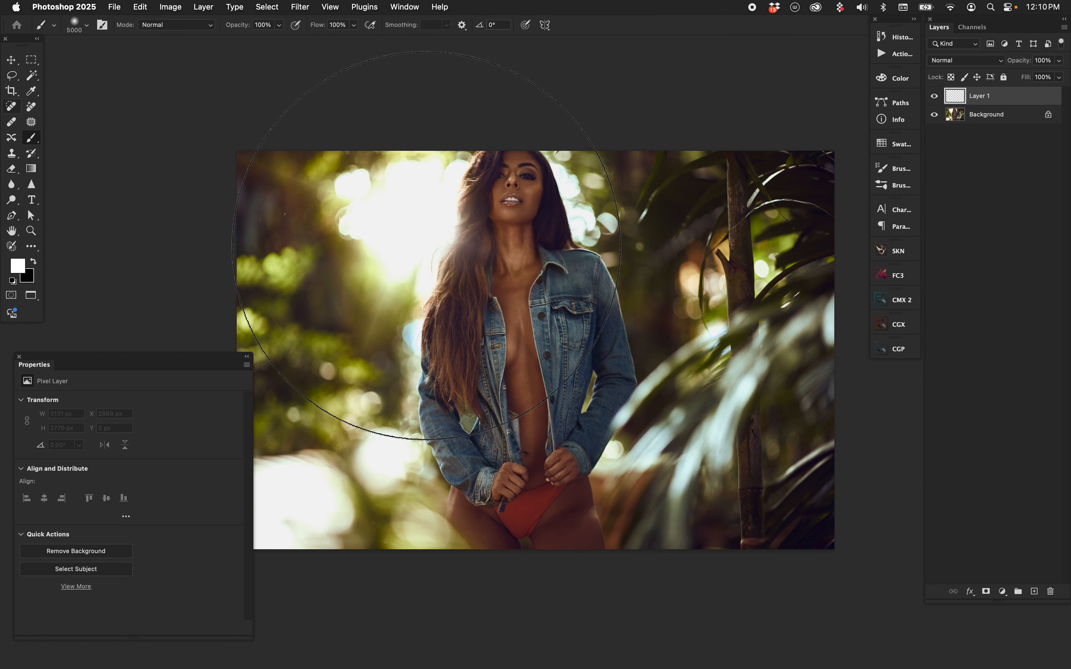
Try a soft white dab on the new layer over the sunlit background with a 3100 px brush
mouse_move(478, 246)
left_mouse_down()
mouse_move(412, 311)
mouse_move(348, 314)
mouse_move(249, 298)
mouse_move(221, 248)
left_mouse_up()
key("bracketright")
key("bracketright")
key("bracketright")
key("bracketright")
key("bracketright")
key("bracketright")
key("bracketright")
key("bracketright")
key("bracketright")
key("bracketright")
key("bracketright")
left_click(400, 212)
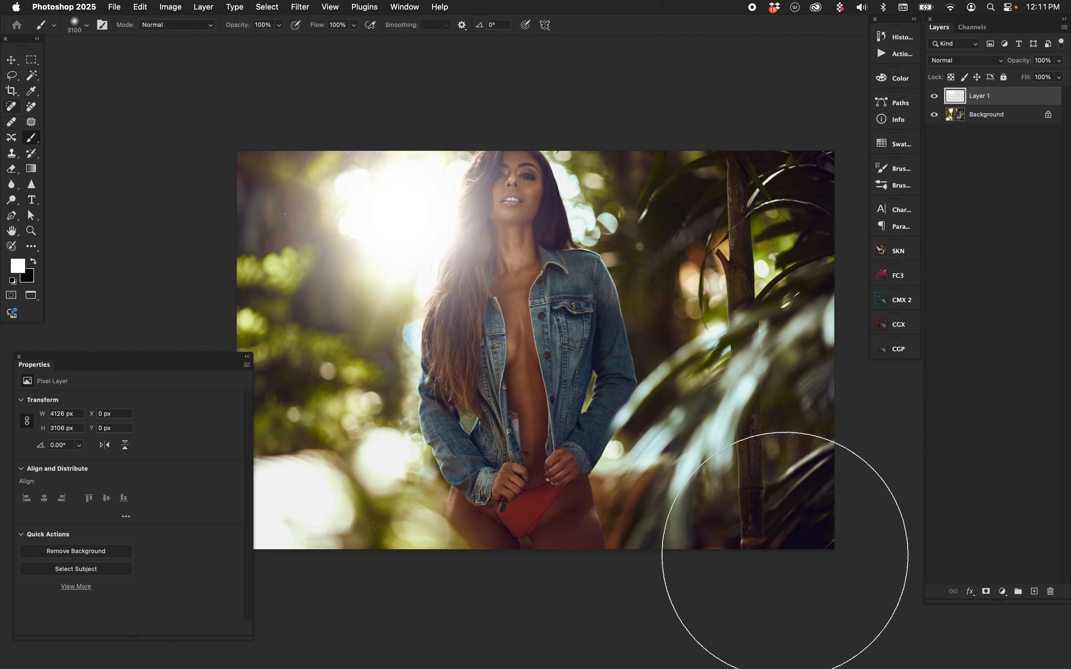
key("super+z")
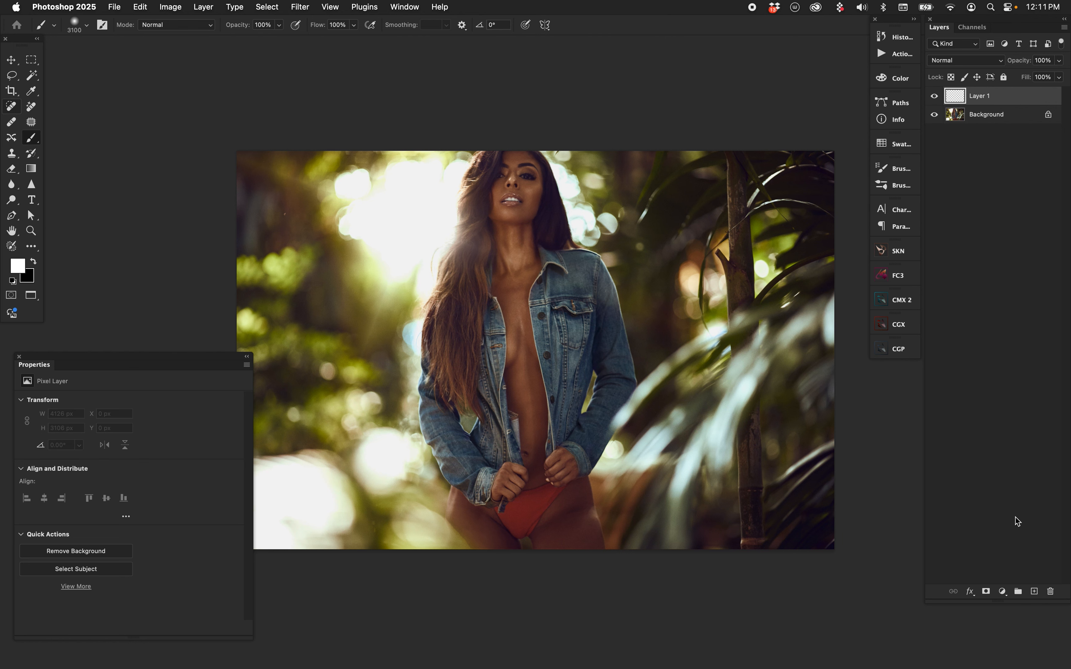
Add a black Solid Color fill layer above the photo and a new empty layer on top of it
left_click(1004, 594)
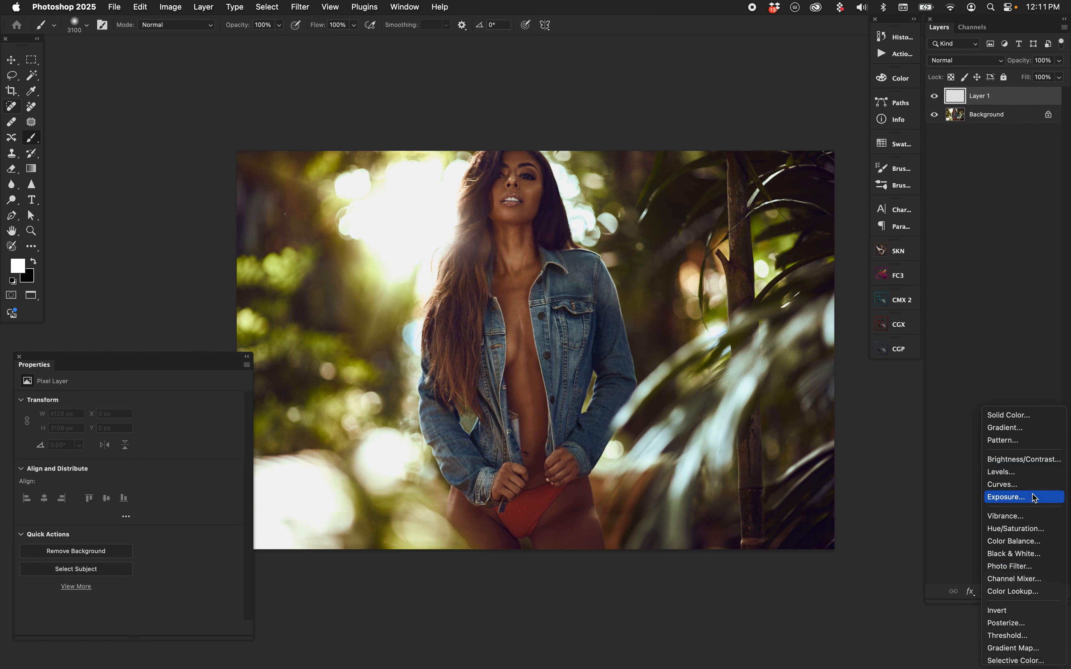
left_click(1025, 437)
left_click_drag(804, 420, 589, 668)
key("Return")
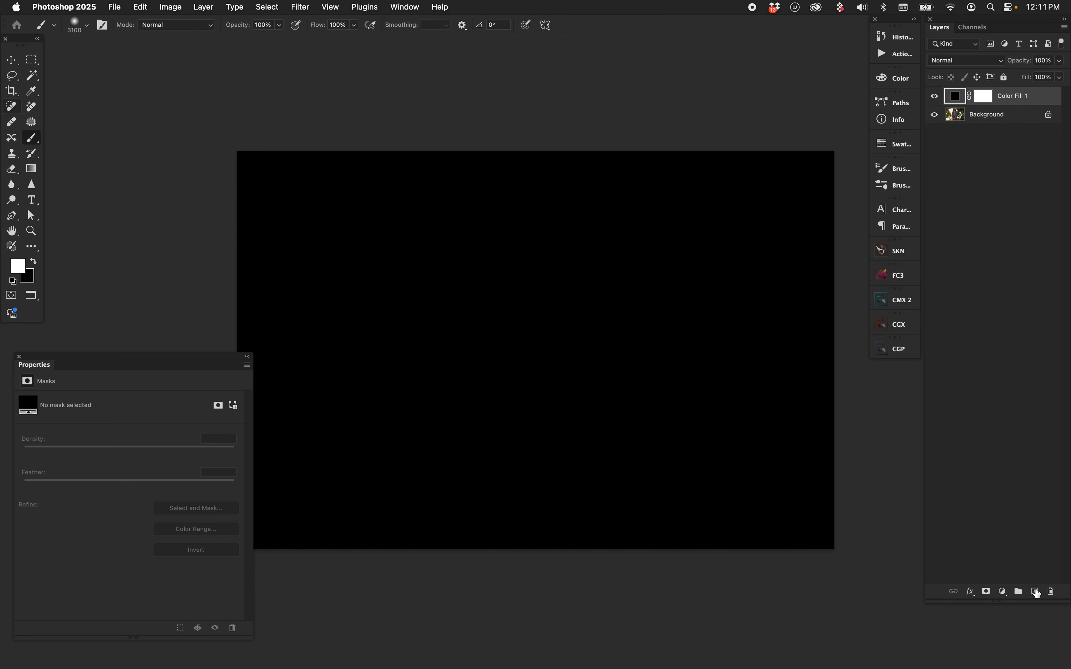
left_click(1035, 592)
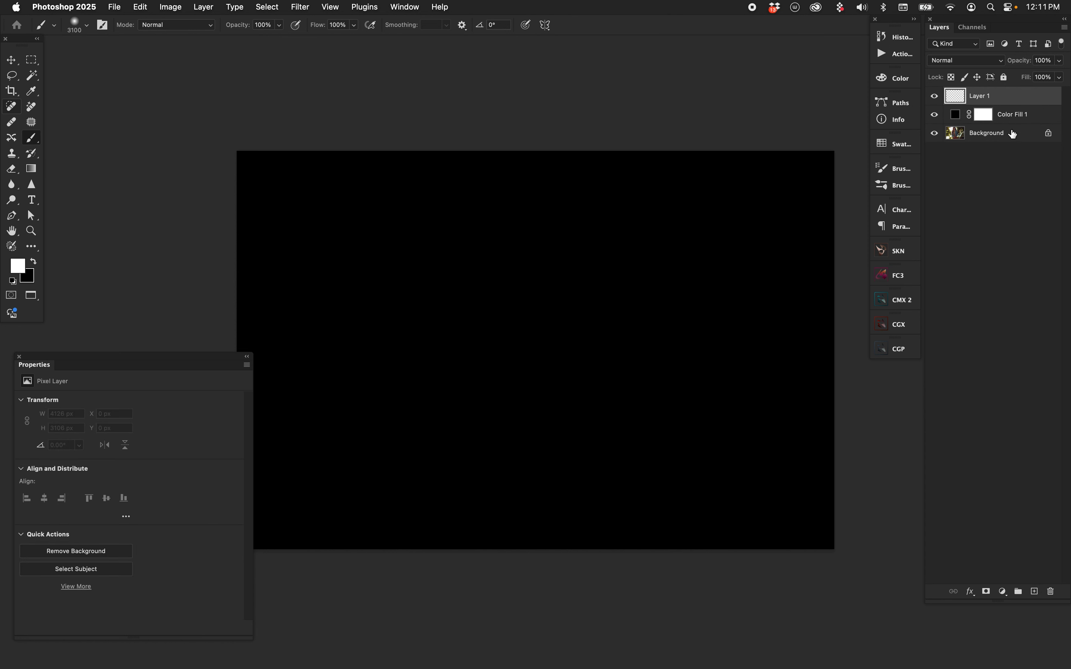
Rename the black fill layer as "Backing for Math" and the empty layer above it as "Flare"
double_click(1011, 114)
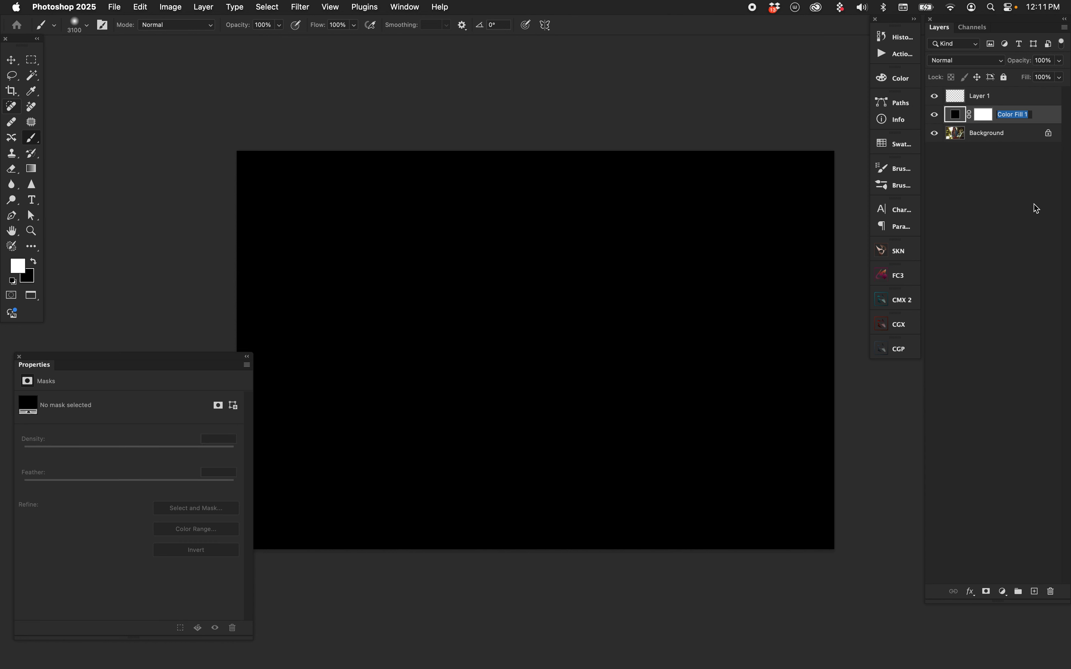
type("Backing for Math")
key("Return")
double_click(981, 98)
type("Flar")
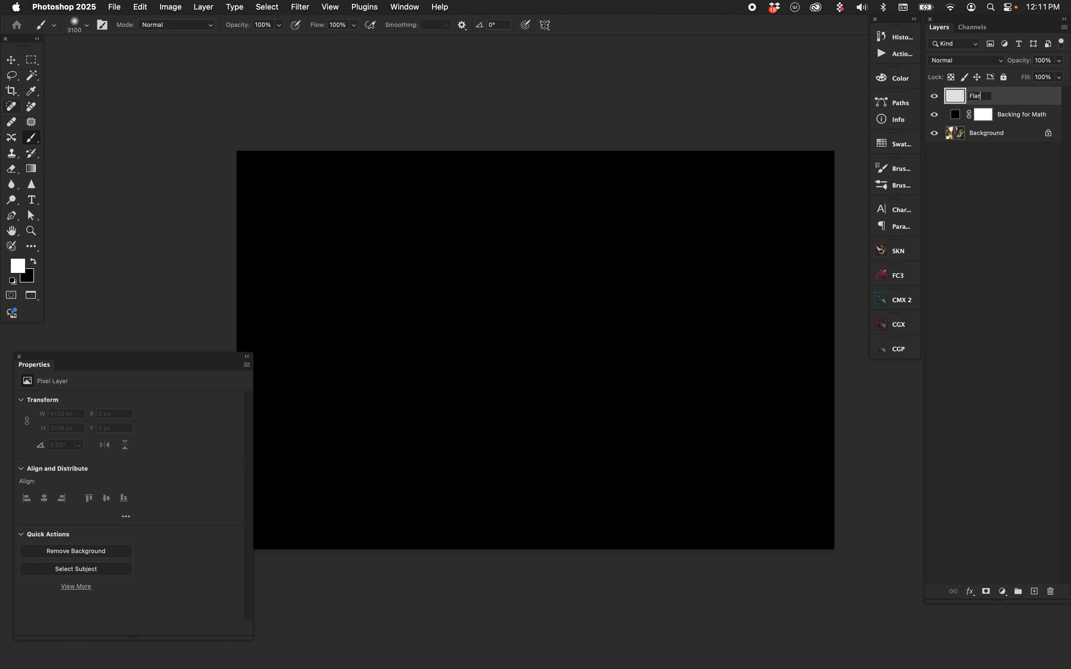
type("e")
key("Return")
Group the Flare and Backing for Math layers and name the group "FLARE"
left_click(1021, 114, "shift")
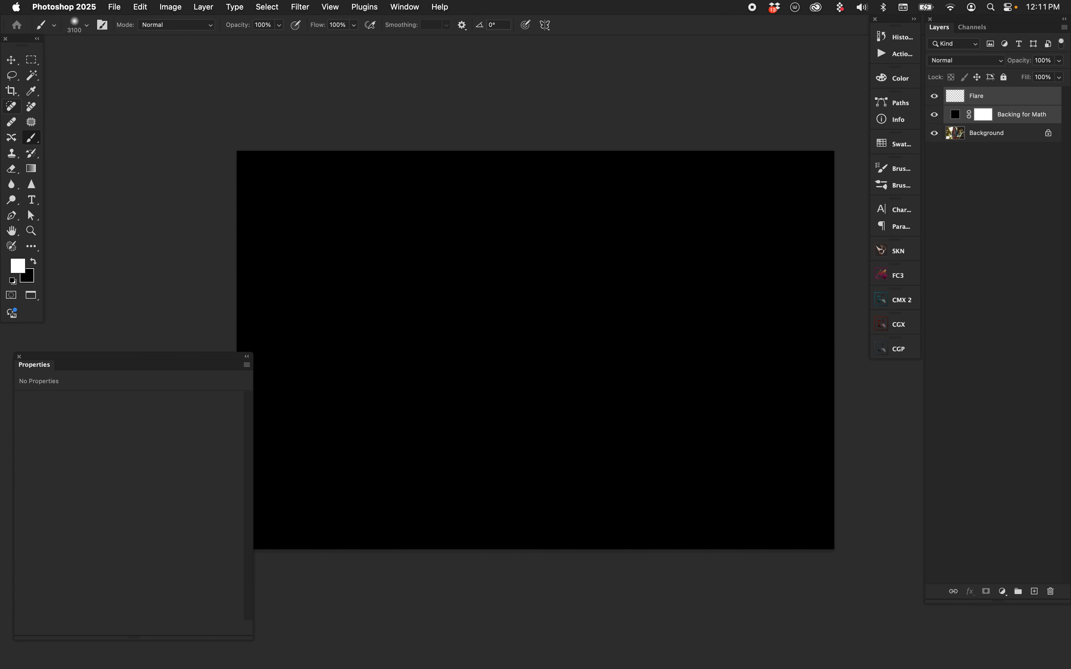
key("cmd+g")
double_click(979, 94)
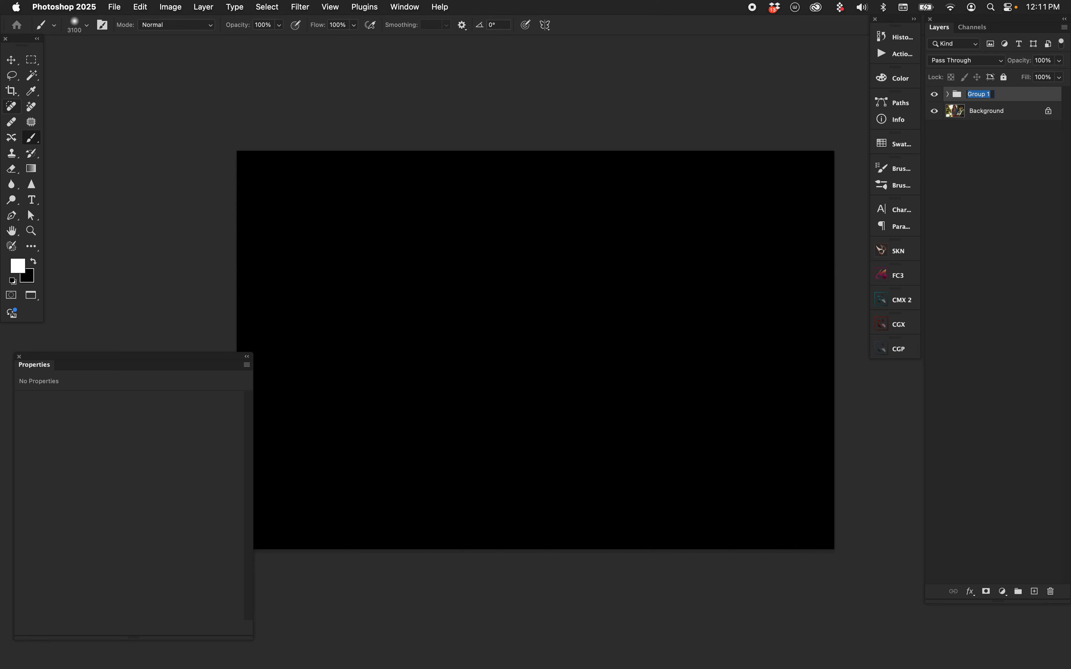
type("FLARE")
key("Return")
Expand the FLARE group and set its blend mode to Linear Dodge (Add)
left_click(948, 95)
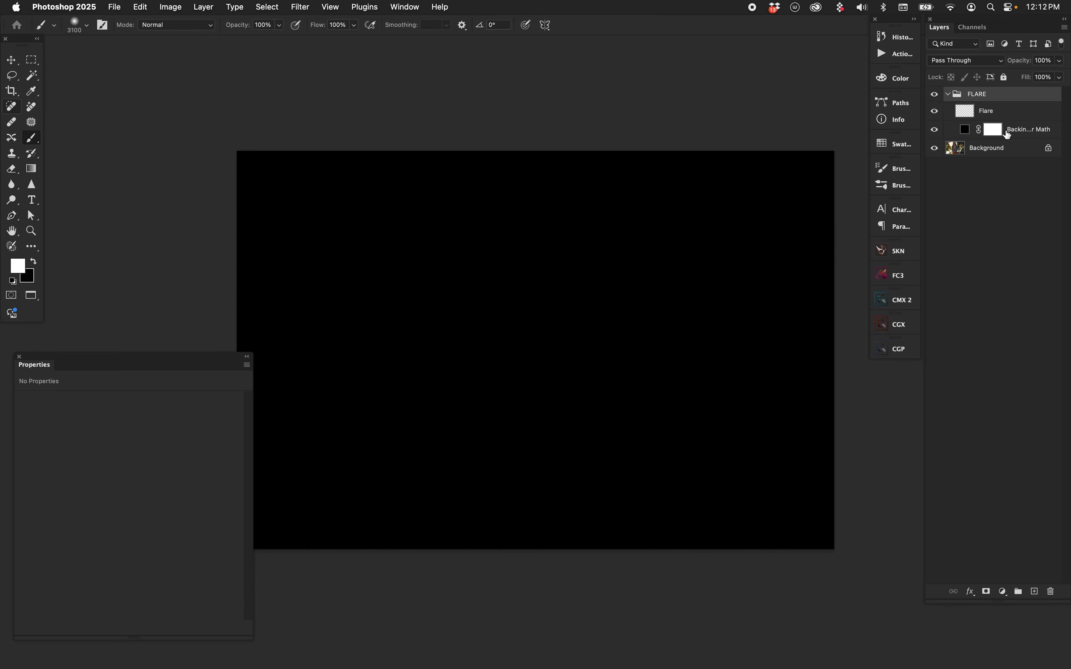
left_click(970, 61)
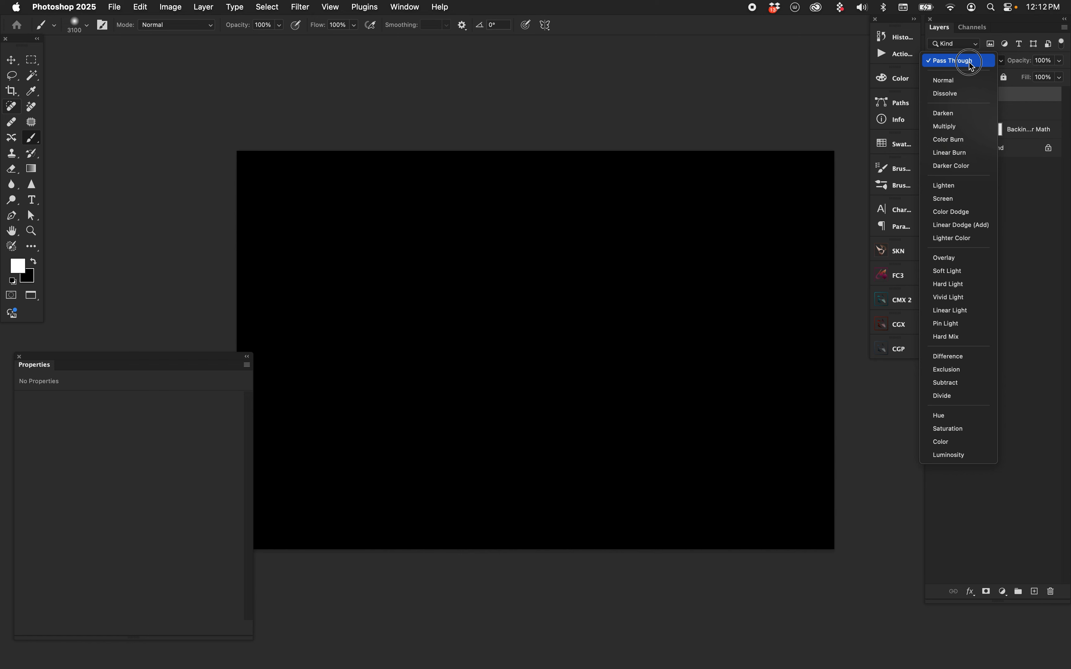
left_click(979, 229)
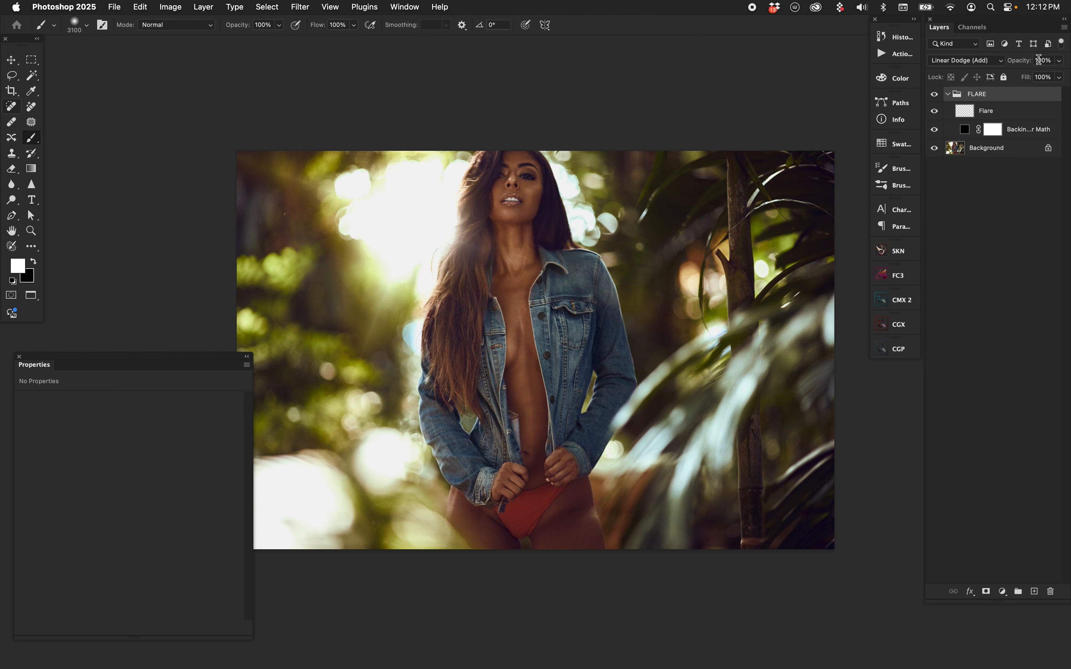
Paint one white dab on the Flare layer over the sunlight beside the model's hair with a 2800 px soft brush
left_click(970, 110)
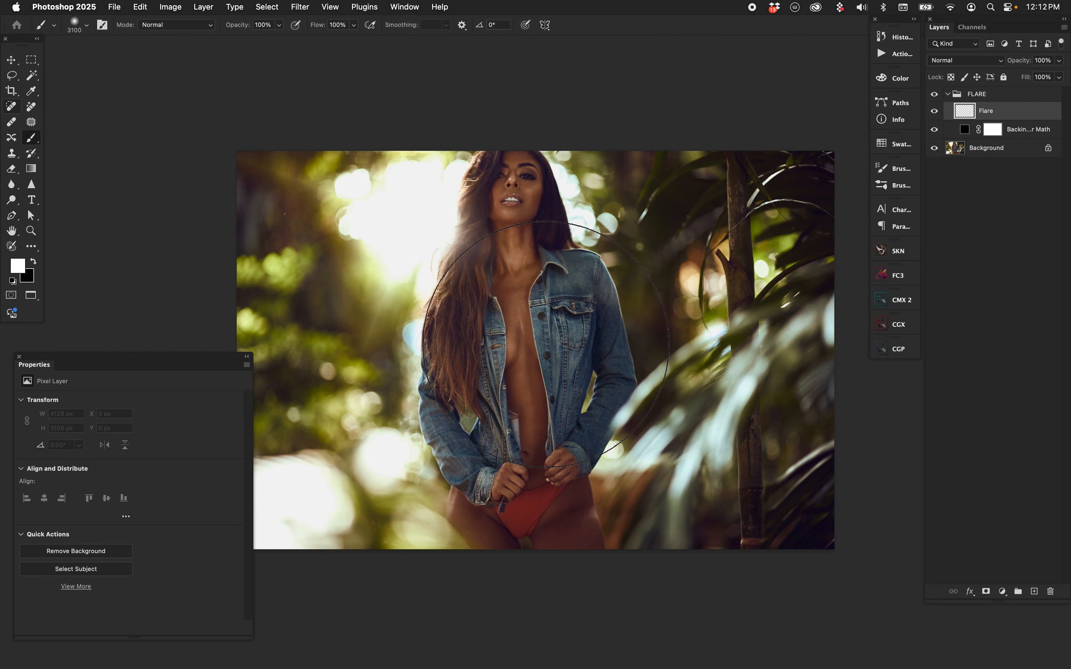
key("bracketleft")
key("bracketleft")
key("bracketleft")
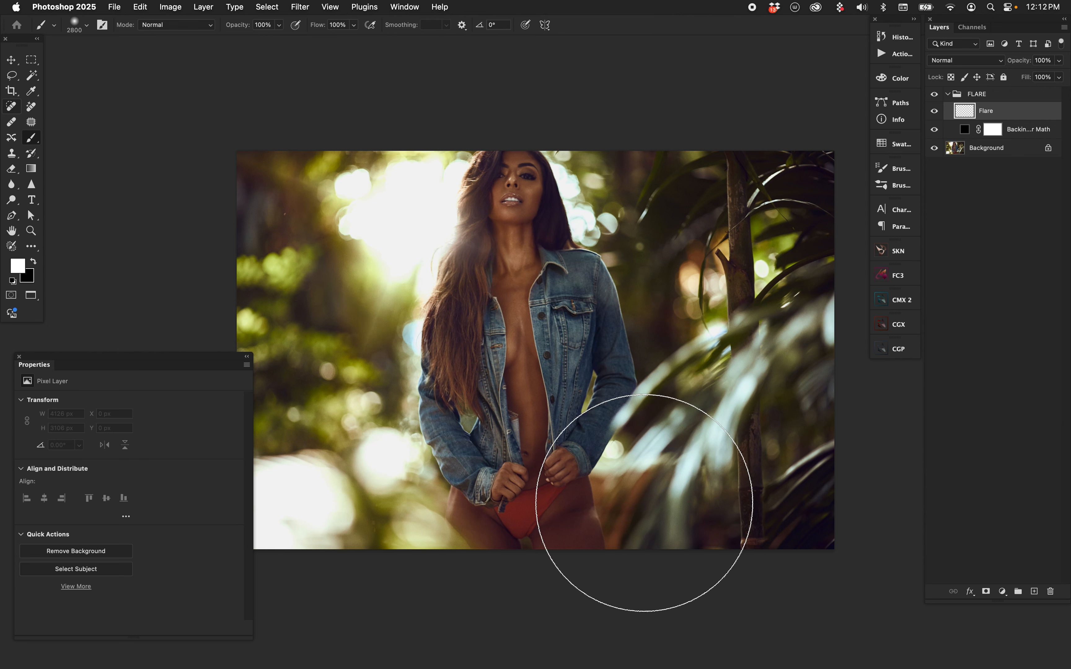
left_click(405, 223)
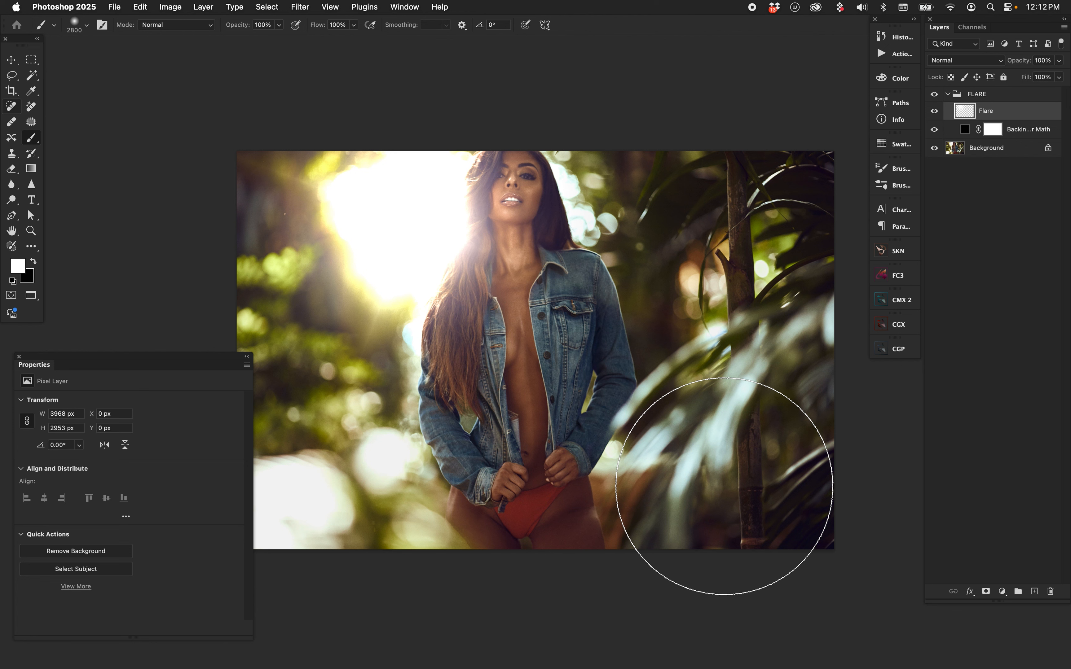
Compare the photo with and without the flare by toggling the FLARE group's visibility
left_click(935, 95)
left_click(934, 95)
left_click(934, 94)
left_click(935, 95)
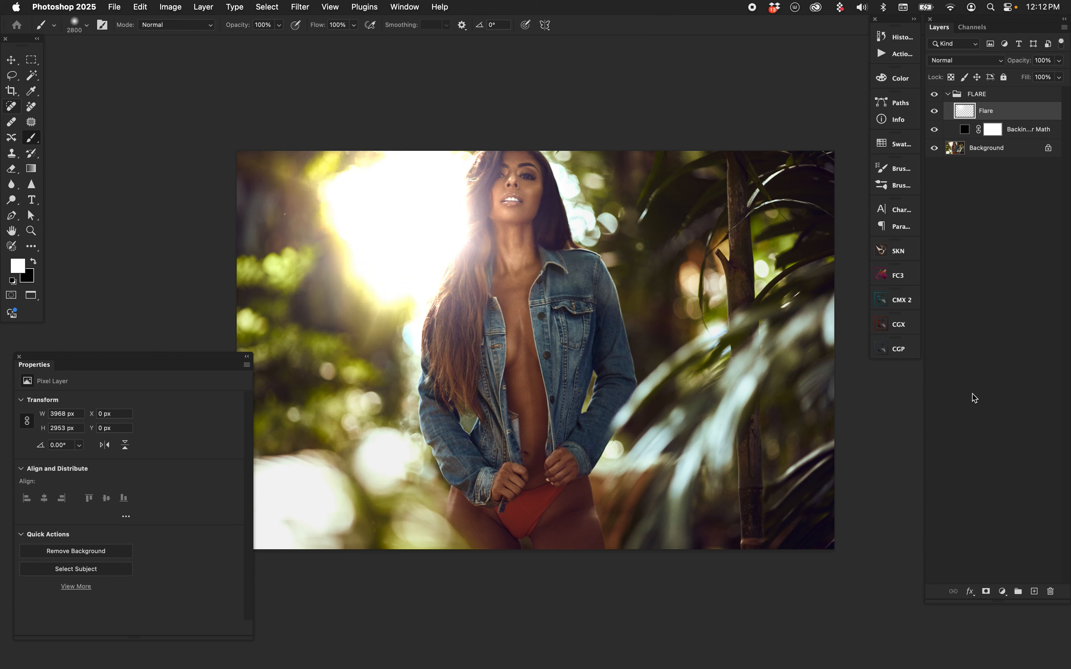
left_click(934, 94)
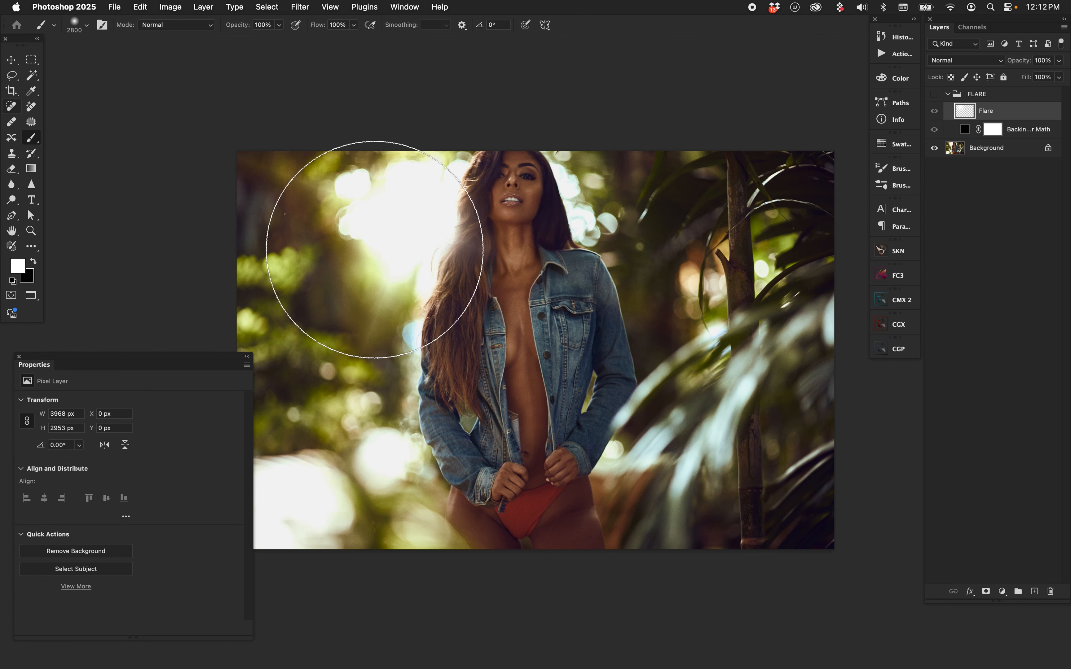
left_click(935, 95)
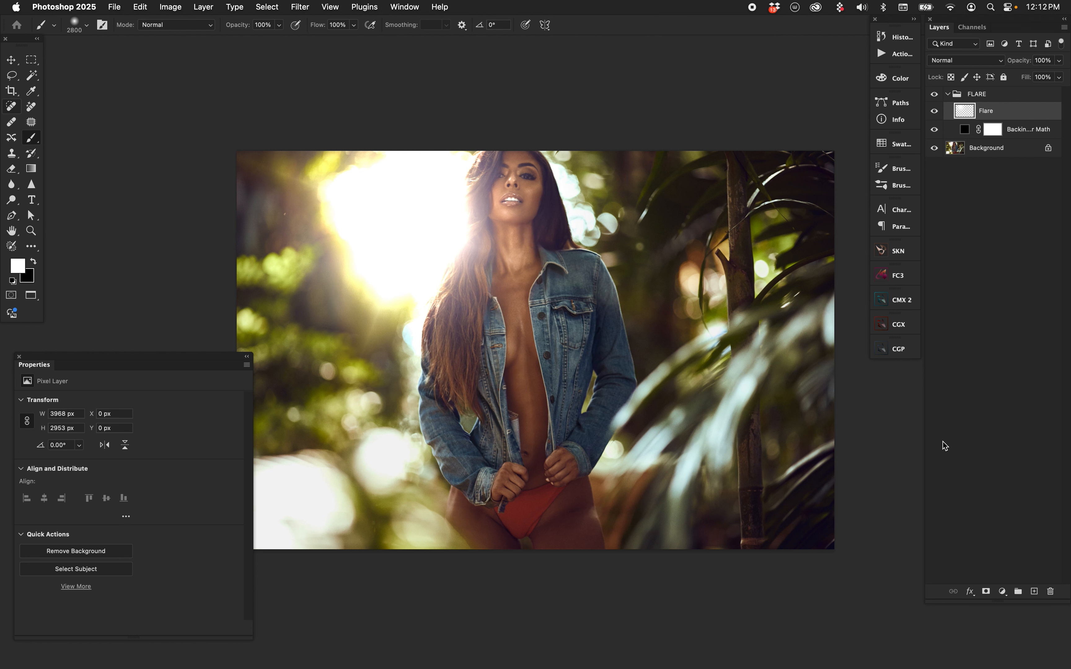
Vary the FLARE group's Fill repeatedly between 0% and 100% to compare flare intensities
left_click(990, 93)
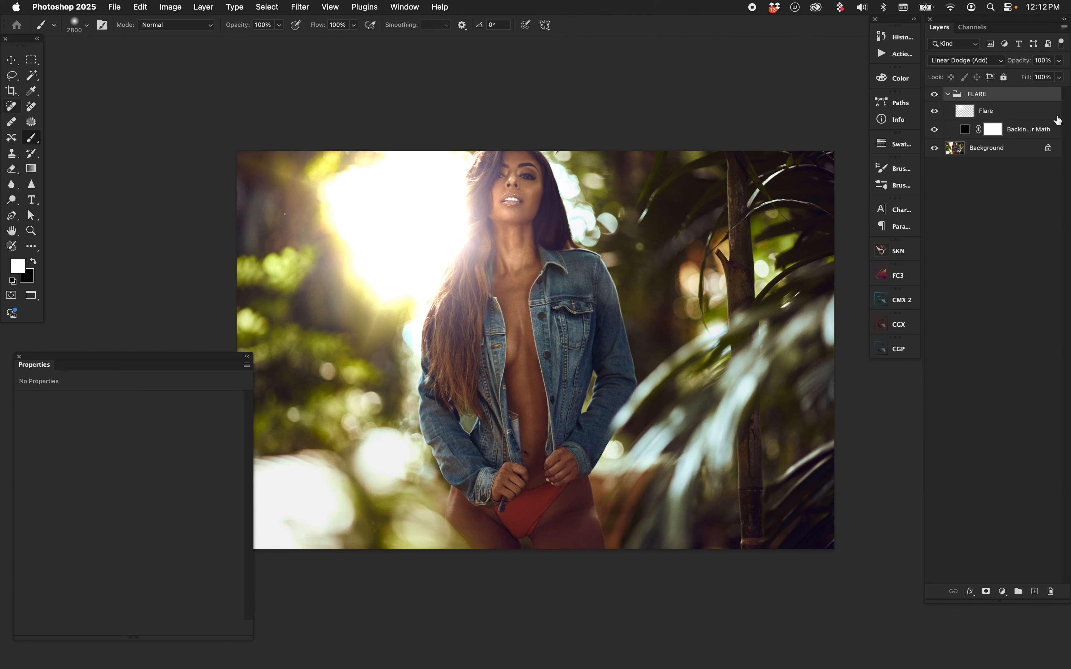
left_click(1043, 77)
key("shift+Down")
key("shift+Down")
key("shift+Down")
key("shift+Down")
key("shift+Down")
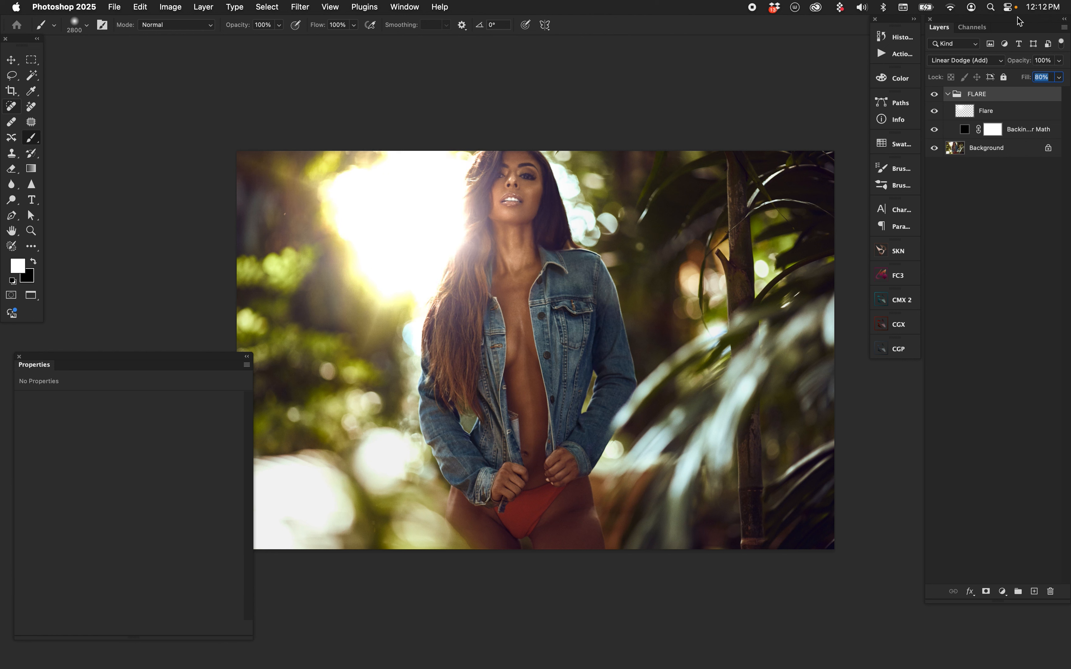
key("shift+Down")
key("shift+Down")
key("shift+Down")
key("shift+Down")
key("shift+Down")
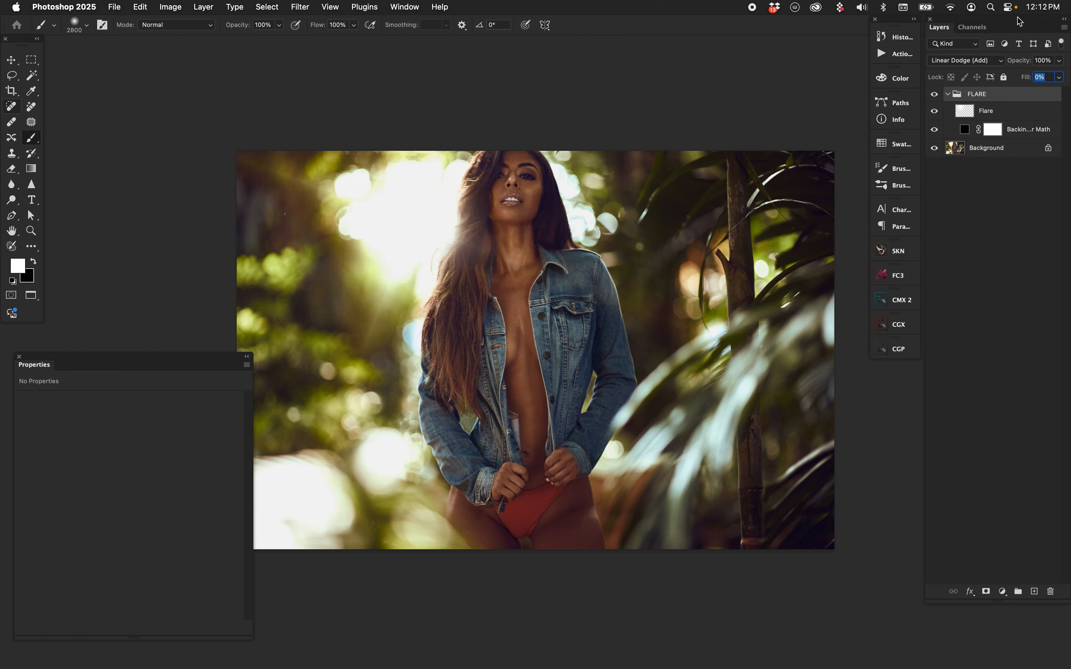
key("shift+Up")
key("shift+Up")
key("shift+Up")
key("shift+Up")
key("shift+Up")
key("shift+Up")
key("shift+Up")
key("shift+Up")
key("shift+Up")
key("shift+Up")
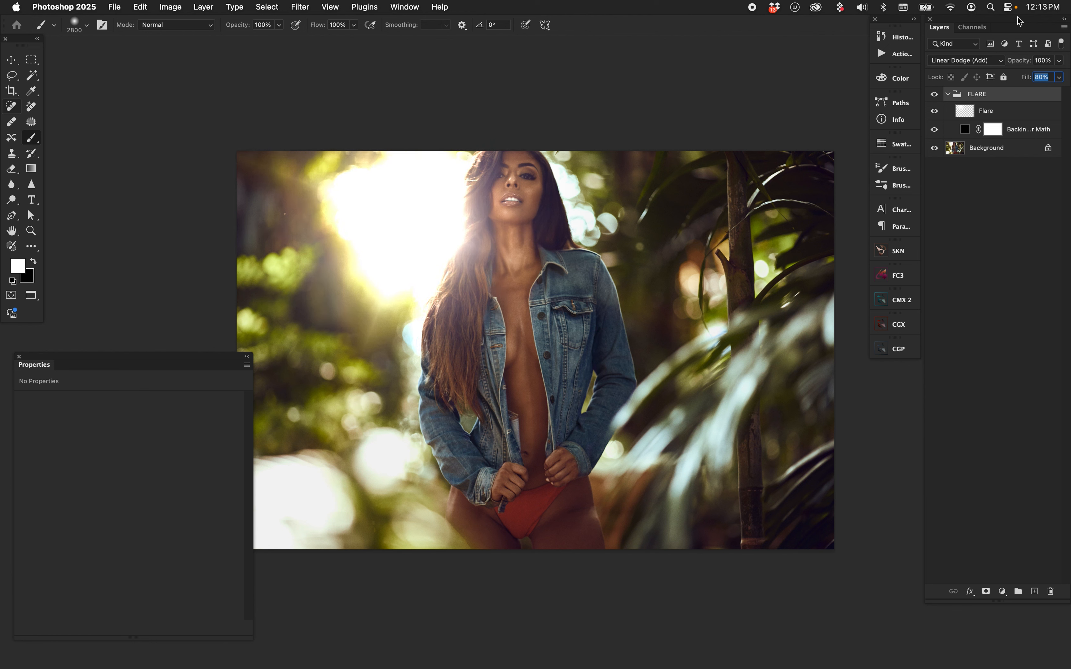
key("shift+Down")
key("shift+Down")
key("shift+Down")
key("shift+Down")
key("shift+Down")
key("shift+Down")
key("shift+Down")
key("shift+Down")
key("shift+Down")
key("shift+Down")
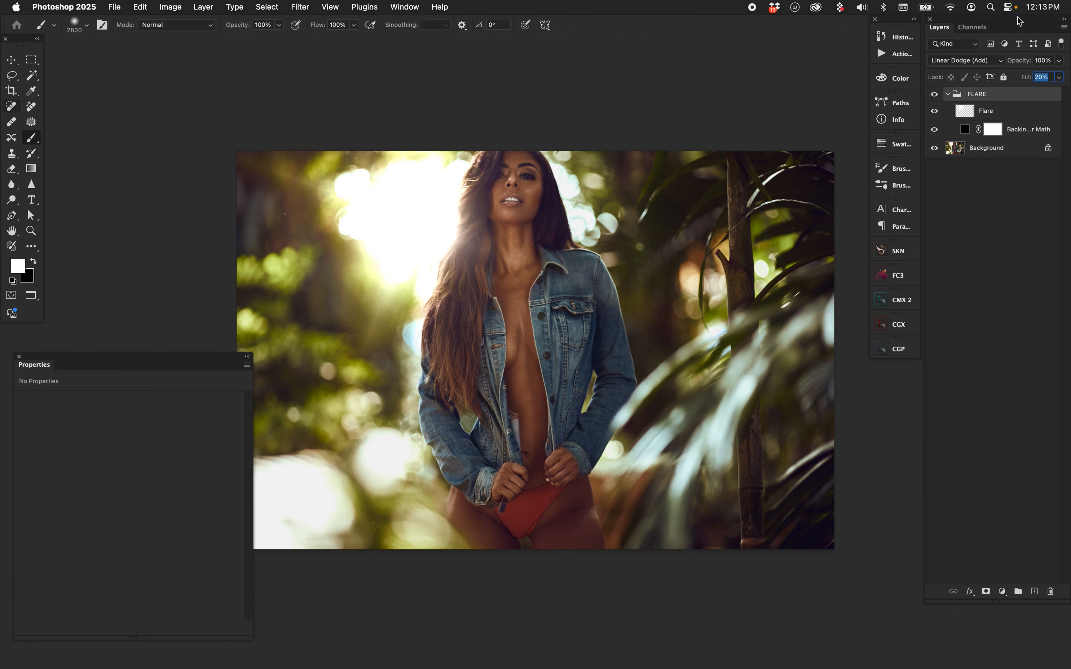
key("shift+Up")
key("shift+Up")
key("shift+Up")
key("shift+Up")
key("shift+Up")
key("shift+Up")
key("shift+Up")
key("shift+Up")
key("shift+Up")
key("shift+Up")
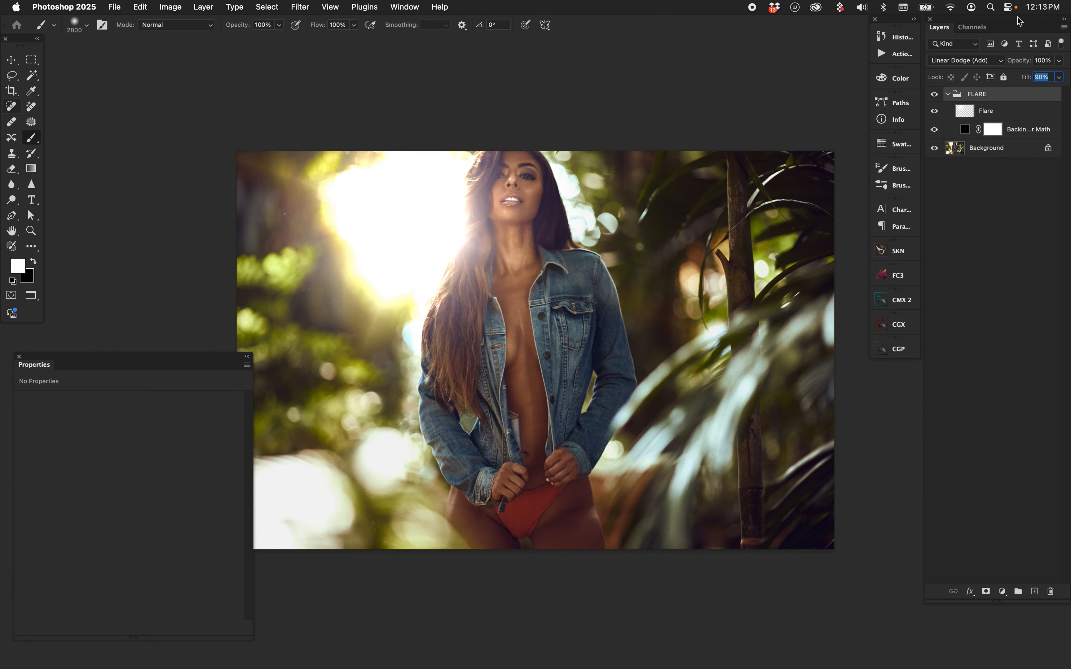
key("shift+Down")
key("shift+Down")
key("shift+Down")
key("shift+Down")
key("shift+Down")
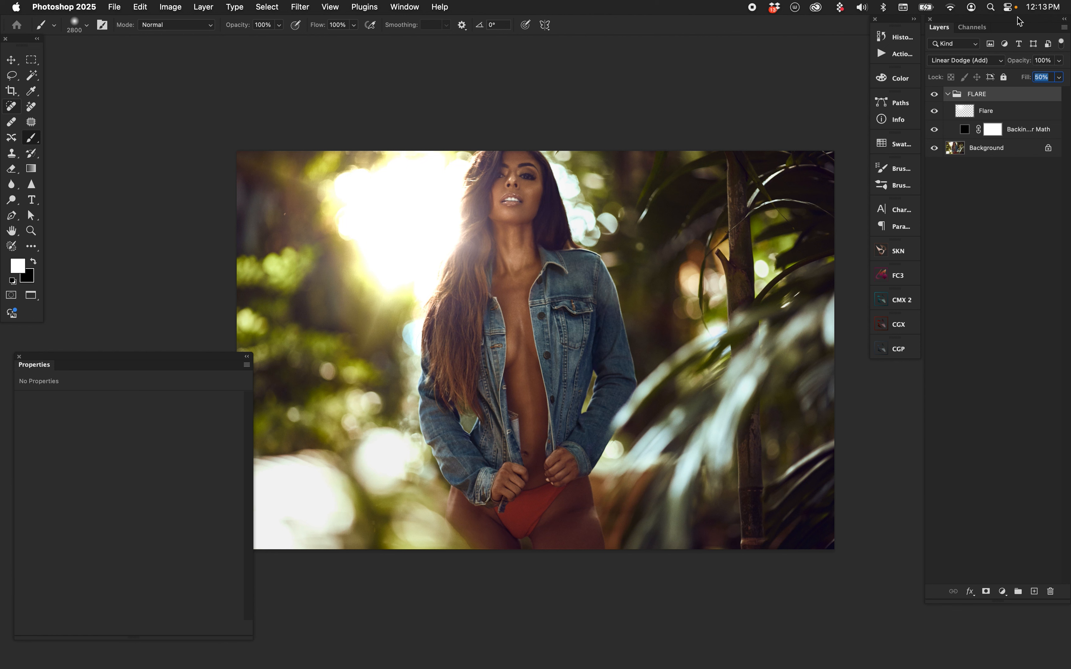
key("shift+Down")
key("shift+Down")
key("shift+Up")
key("shift+Up")
key("shift+Up")
key("shift+Up")
key("shift+Up")
key("shift+Up")
key("shift+Up")
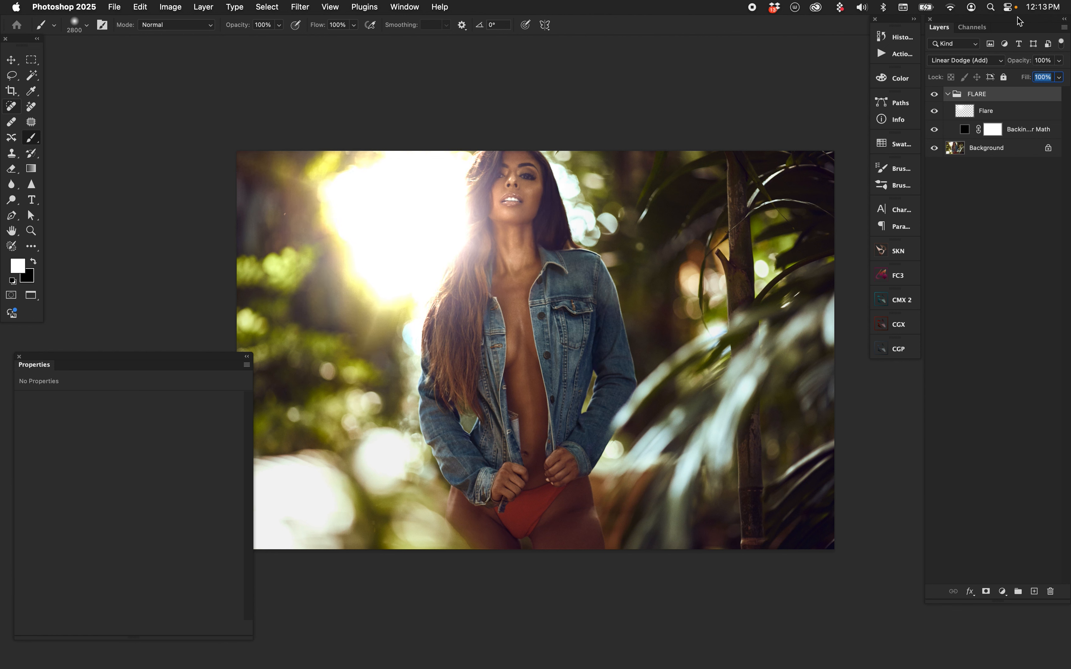
key("shift+Down")
key("shift+Down")
key("shift+Down")
key("shift+Down")
key("shift+Down")
key("shift+Down")
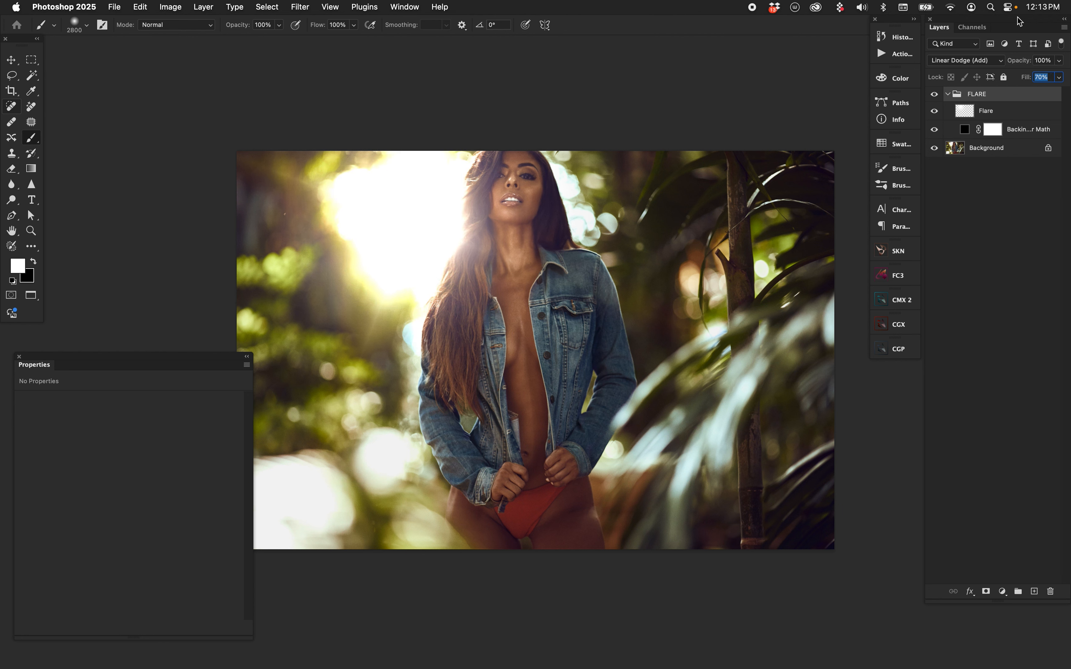
key("shift+Up")
key("shift+Up")
key("shift+Up")
key("shift+Up")
key("shift+Down")
key("shift+Down")
key("shift+Down")
key("shift+Up")
key("shift+Up")
key("shift+Up")
key("shift+Up")
key("shift+Up")
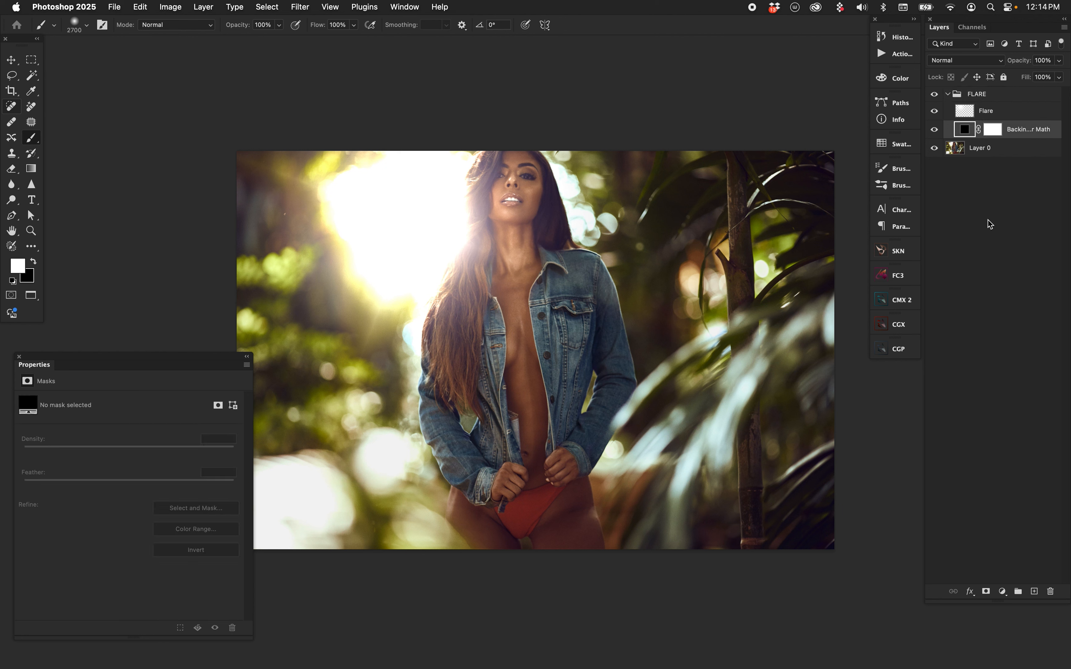
Add a Solid Color fill layer in bright green (00ffb4) above the Flare layer and set its blend mode to Multiply
left_click(976, 115)
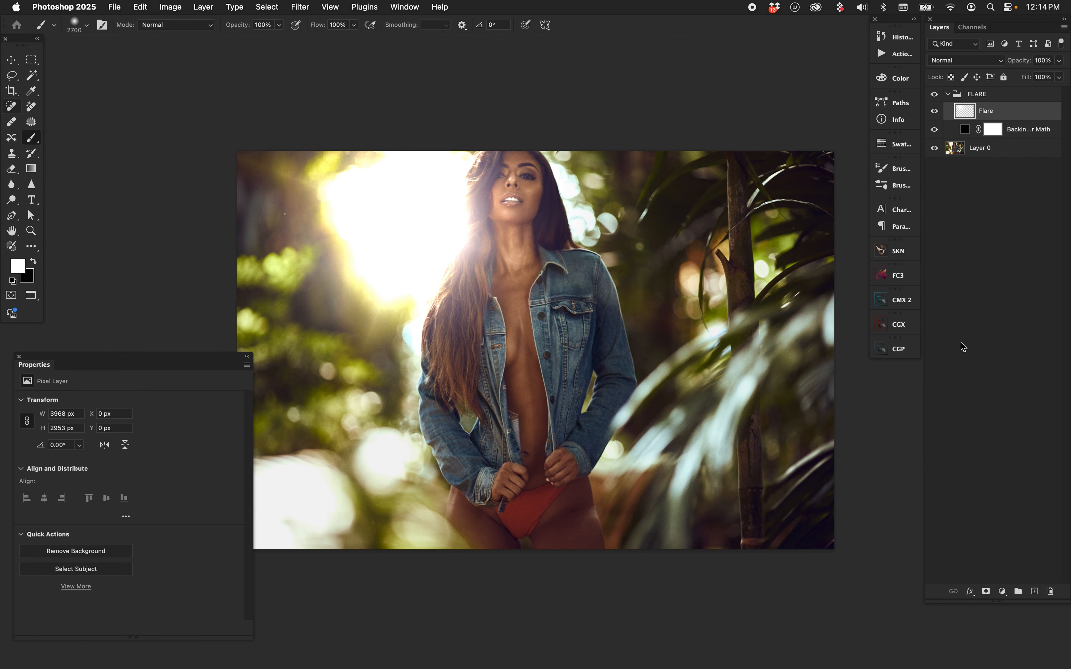
left_click(1003, 591)
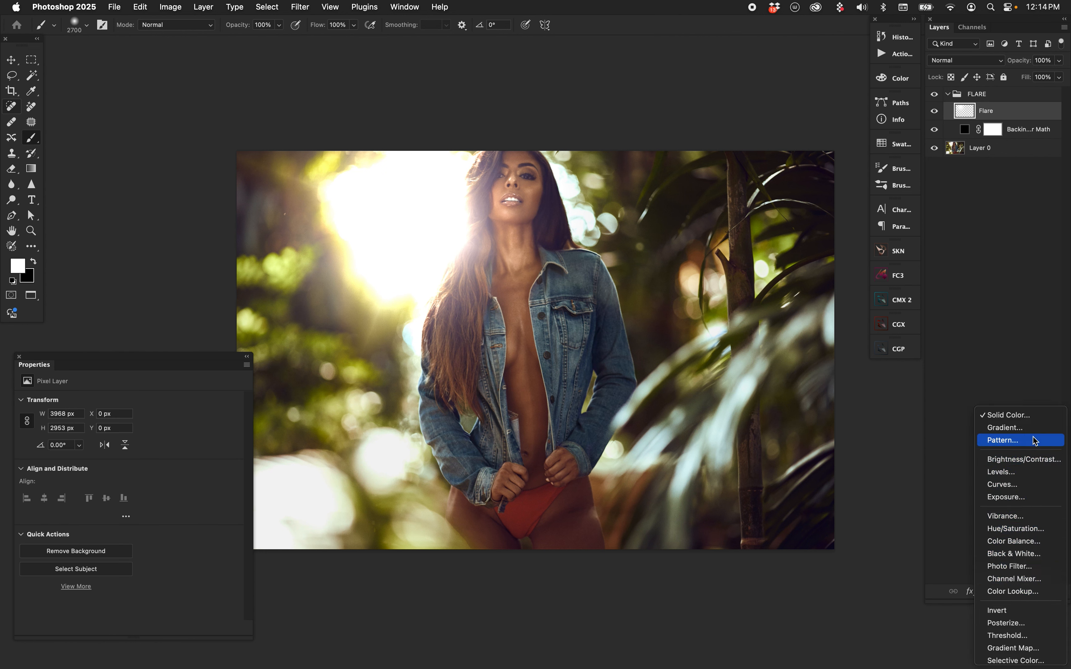
left_click(1009, 415)
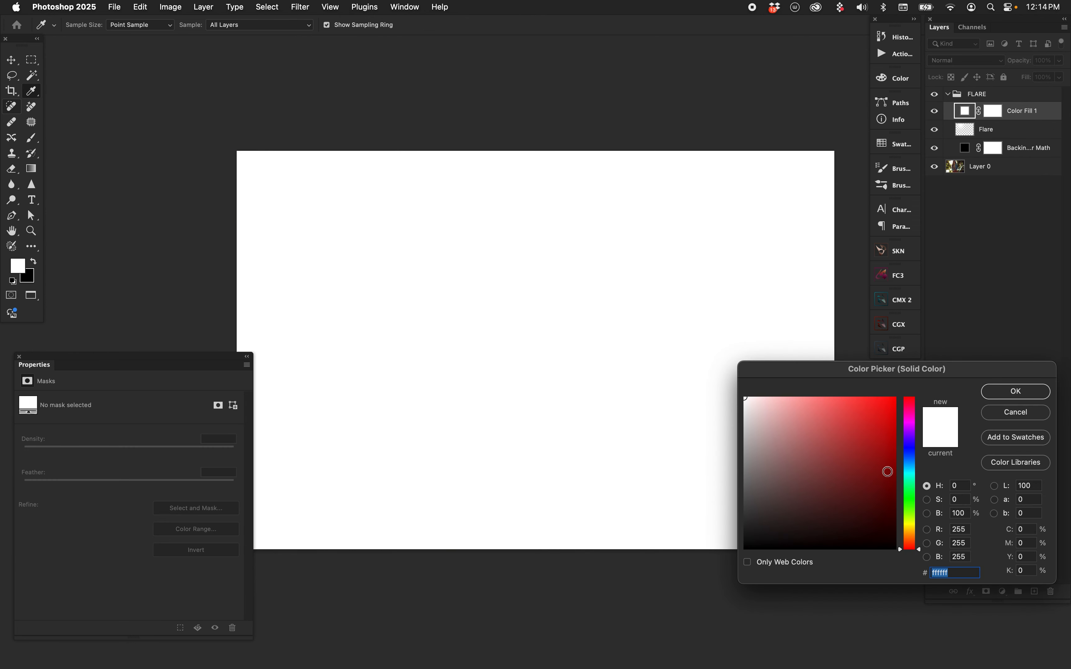
left_click(910, 481)
left_click(896, 398)
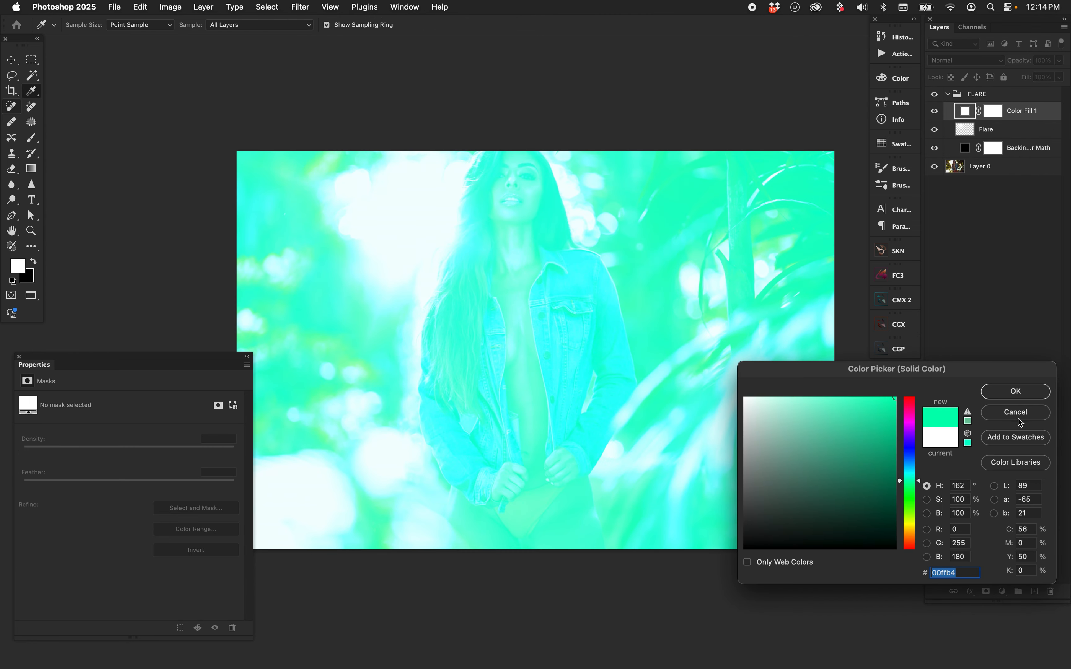
left_click(995, 395)
left_click(966, 61)
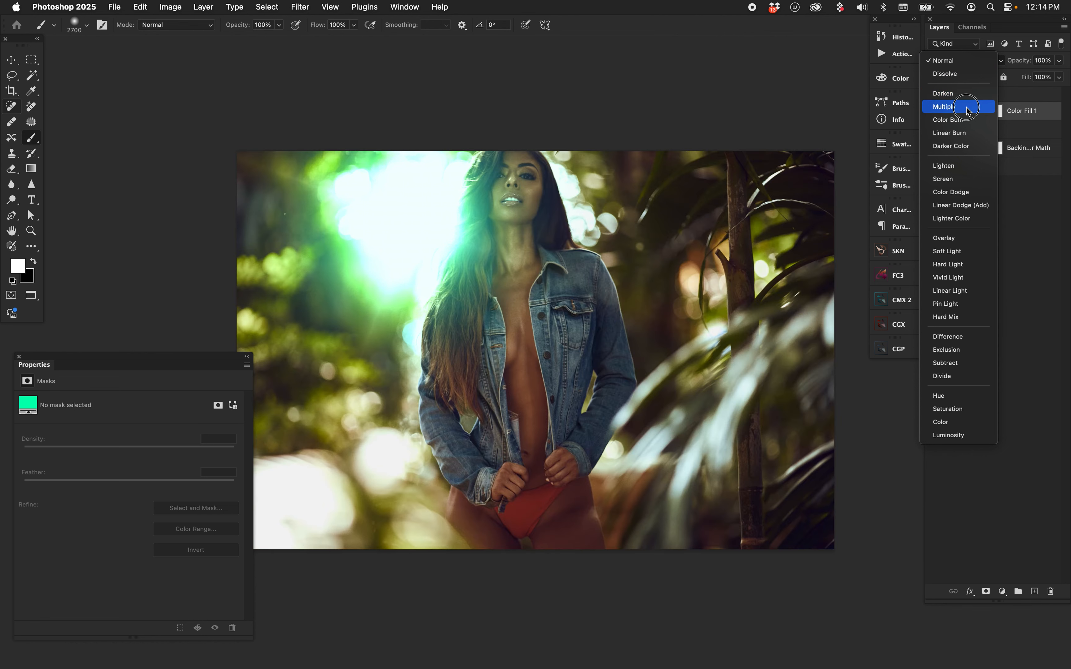
left_click(944, 107)
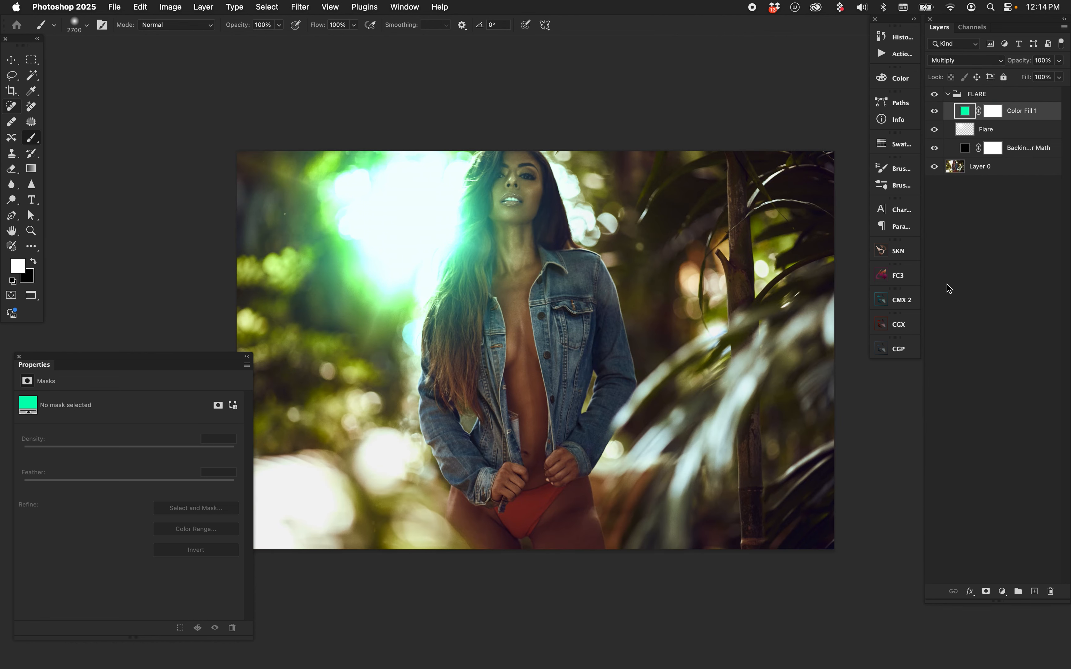
Vary the FLARE group's Fill to examine how the green-tinted flare responds
left_click(964, 128)
left_click(979, 95)
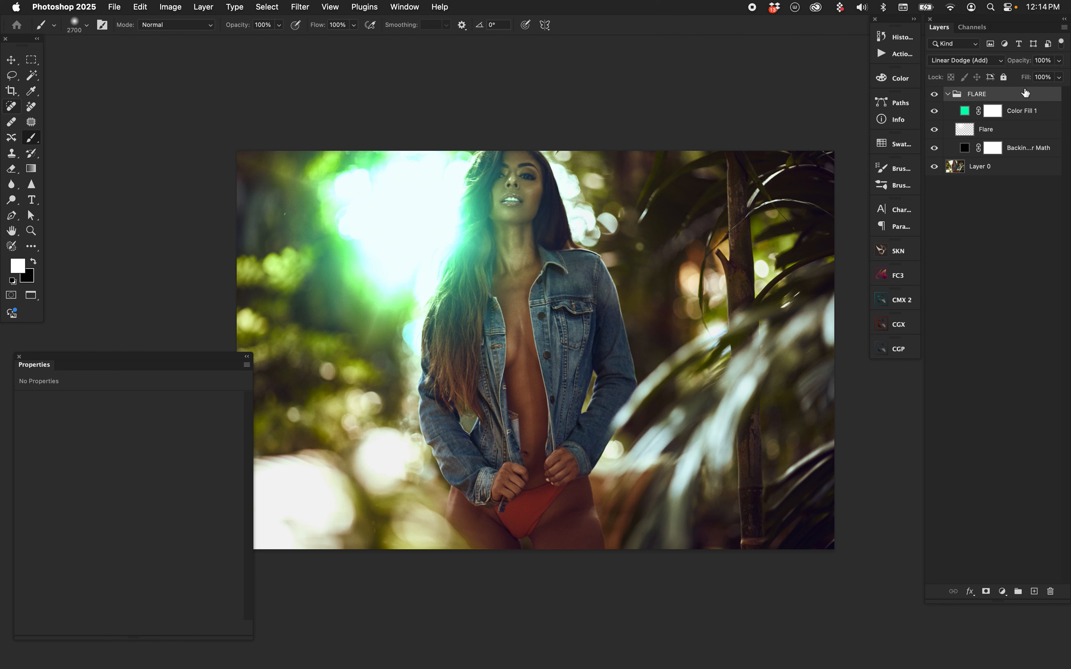
left_click_drag(1028, 78, 1058, 78)
Change the color fill layer to a muted yellowish green, a7d389
left_click(964, 111)
double_click(964, 111)
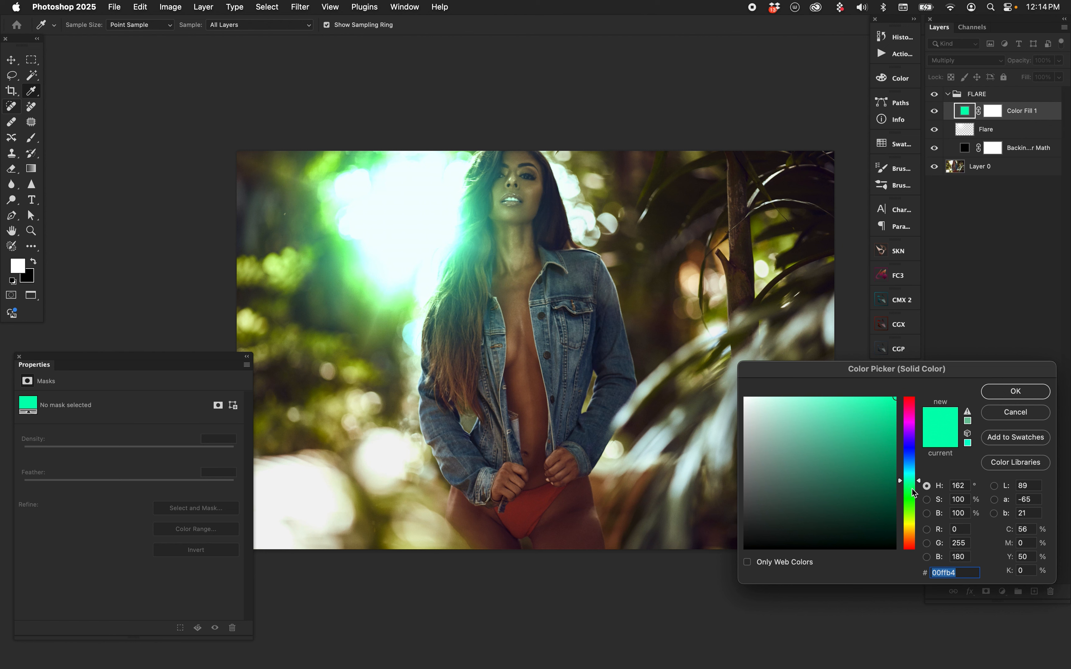
left_click_drag(913, 493, 913, 495)
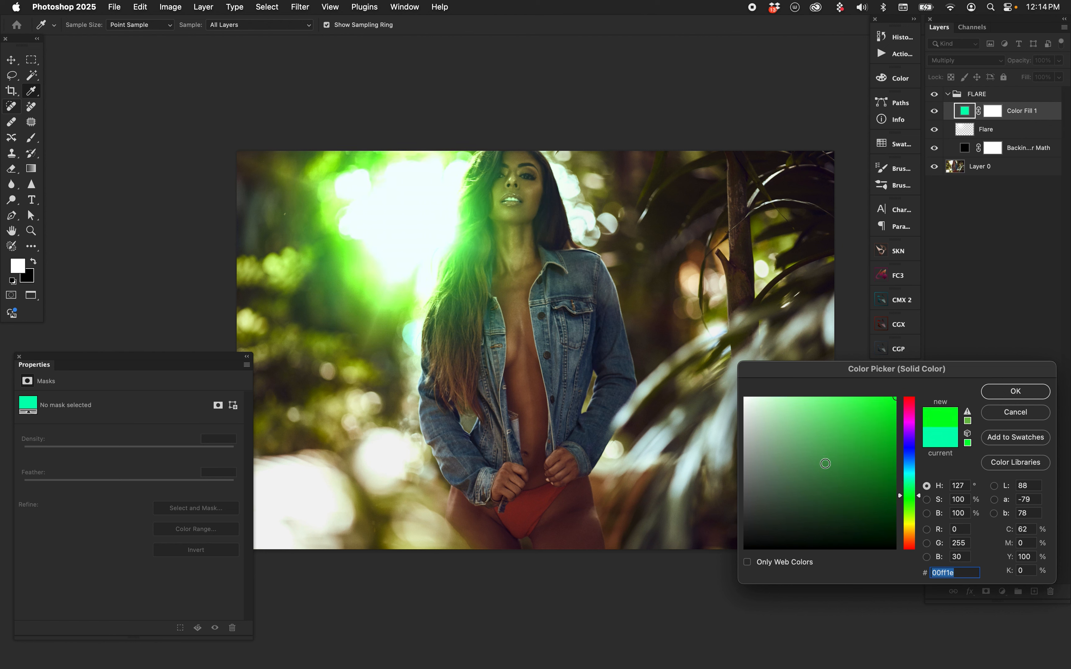
left_click(822, 424)
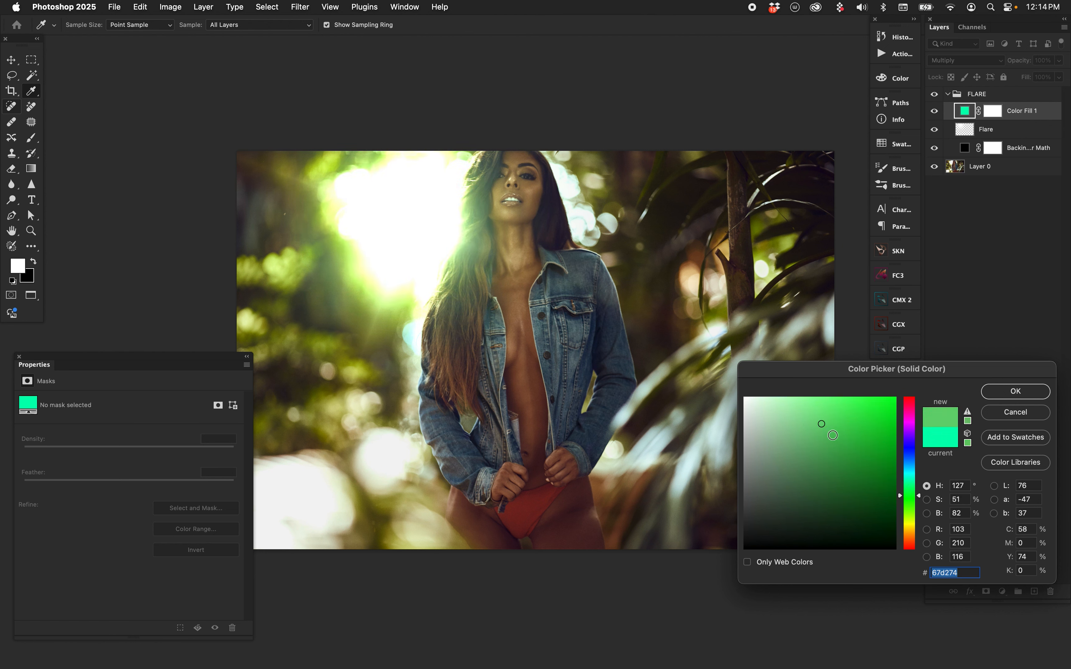
left_click(914, 508)
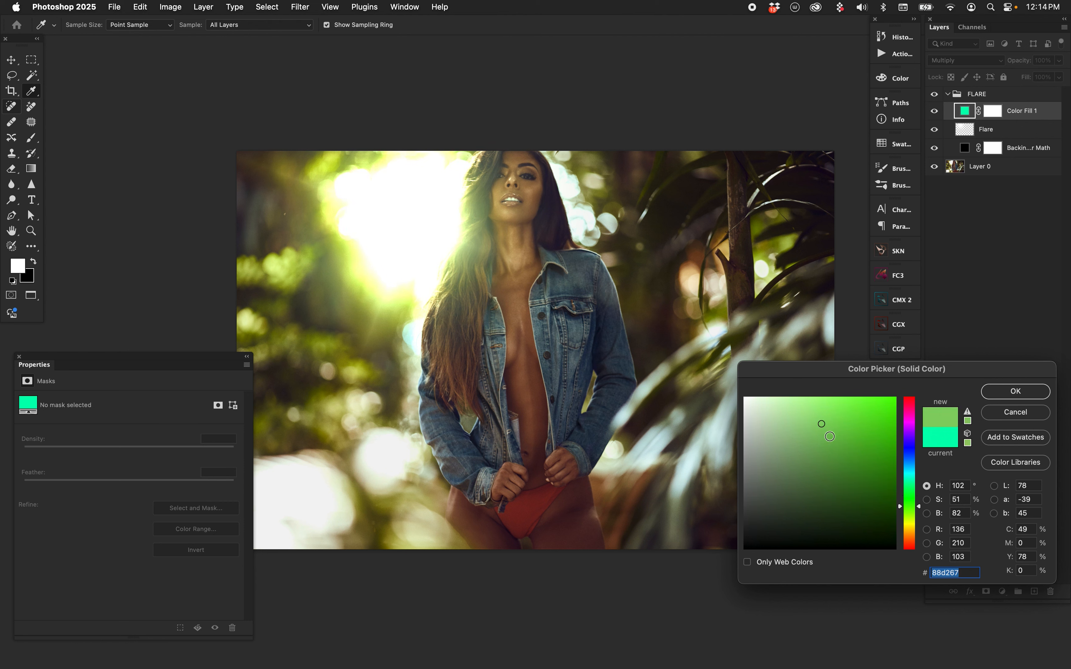
left_click(797, 423)
left_click(908, 509)
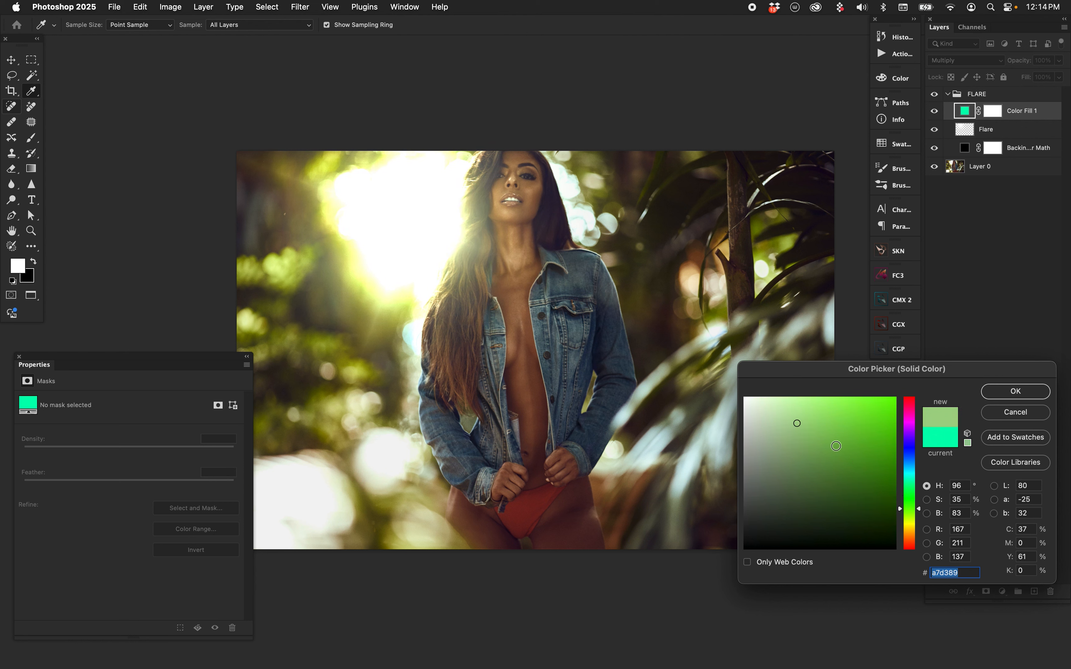
left_click(987, 391)
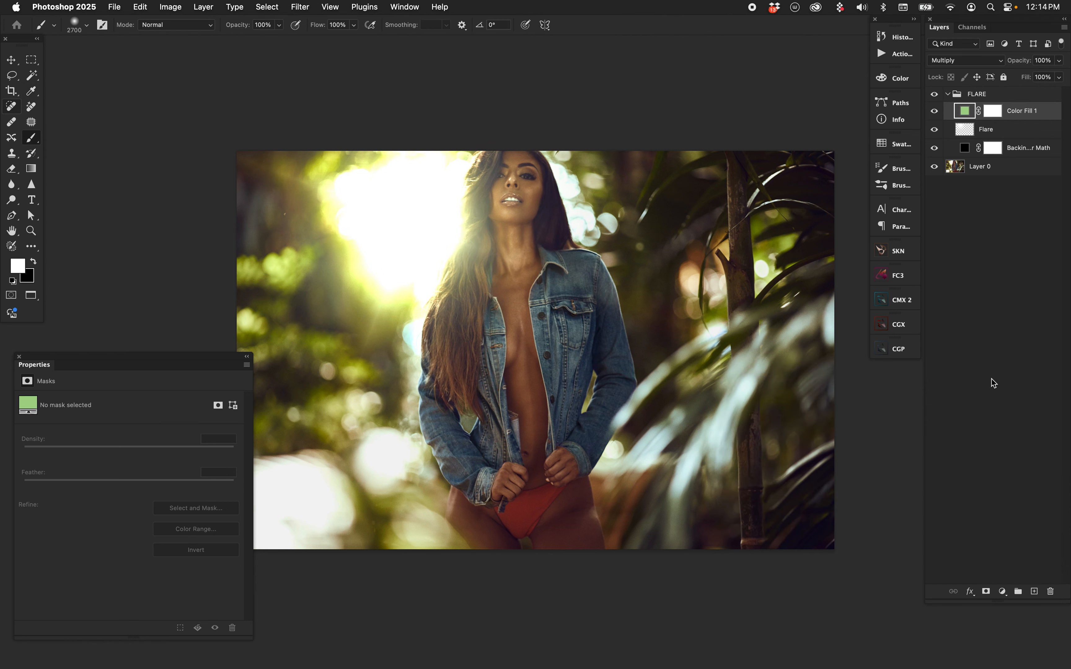
Compare the flare with and without the green tint by repeatedly toggling the color fill layer's visibility
left_click(934, 111)
left_click(934, 111)
left_click(935, 112)
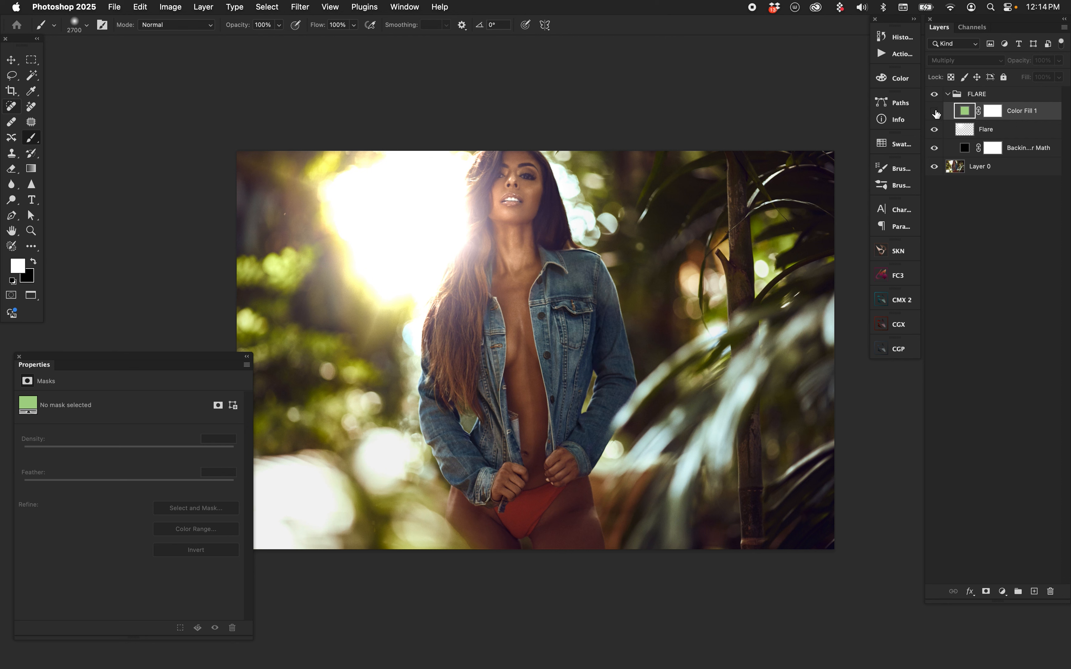
left_click(935, 113)
left_click(935, 111)
left_click(935, 111)
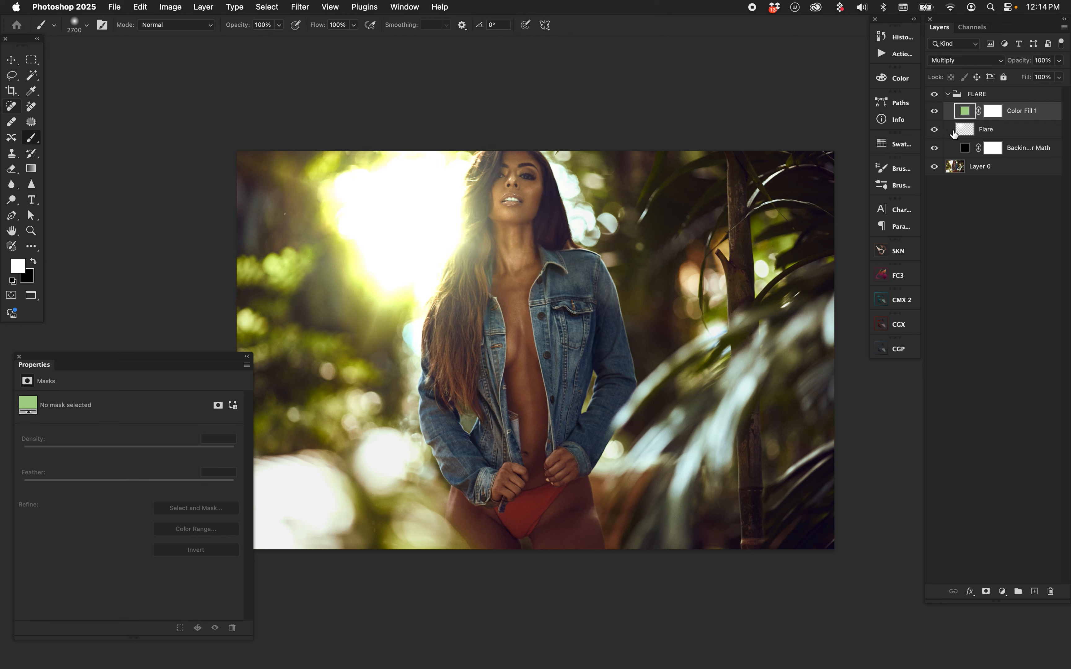
double_click(965, 110)
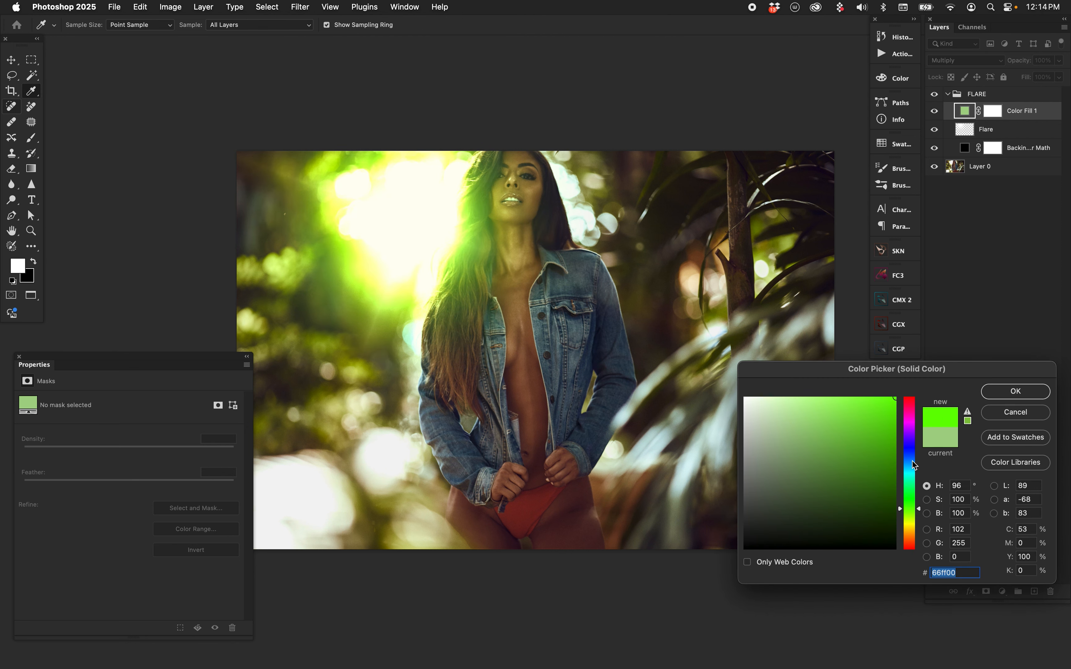
left_click_drag(915, 466, 911, 533)
left_click(1016, 412)
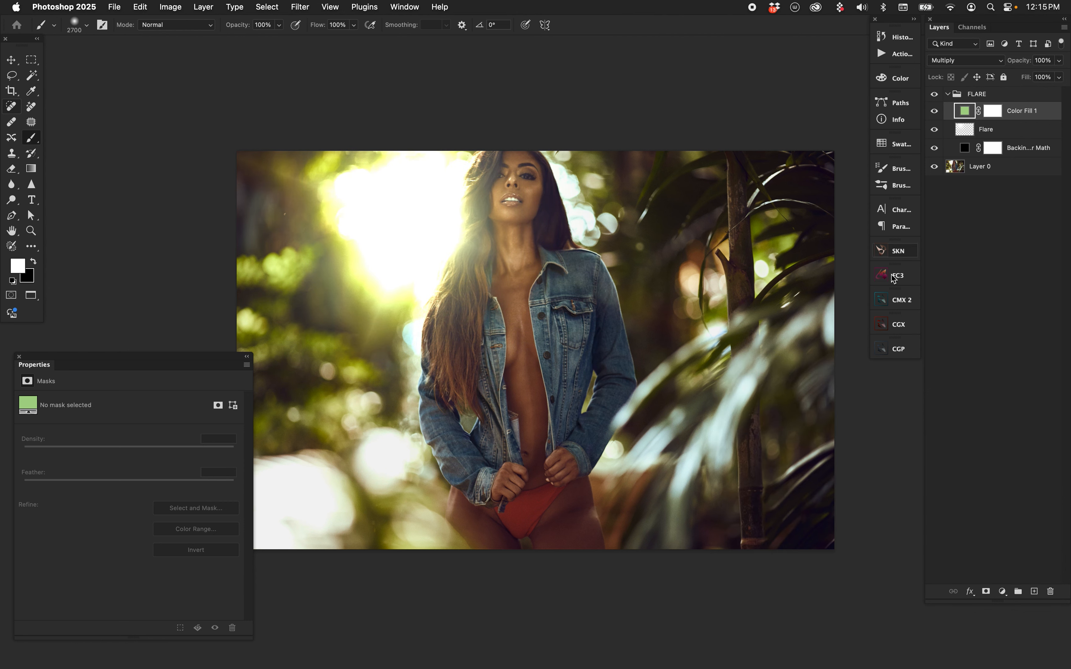
Recolor the color fill layer to a saturated pink, ff00ae
double_click(965, 111)
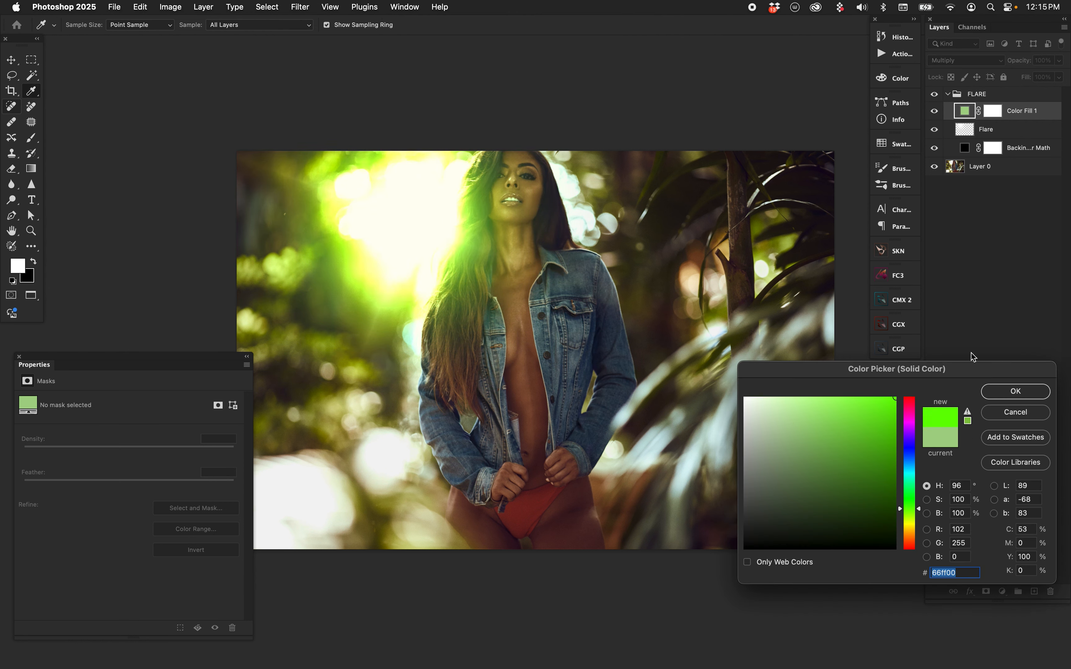
left_click(910, 432)
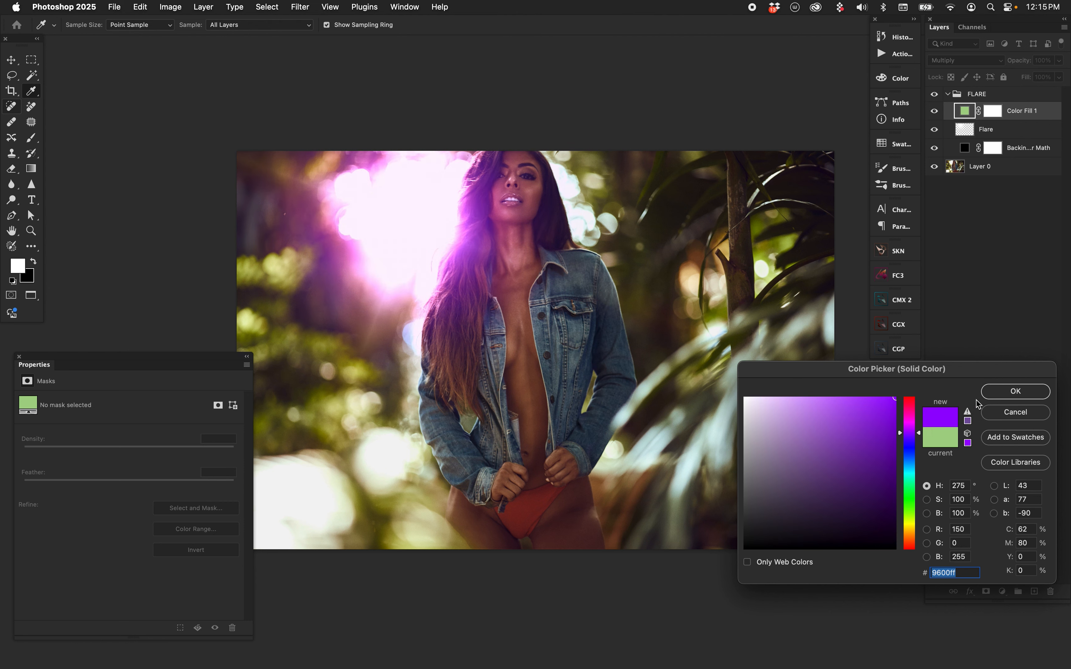
left_click(910, 412)
left_click(1016, 392)
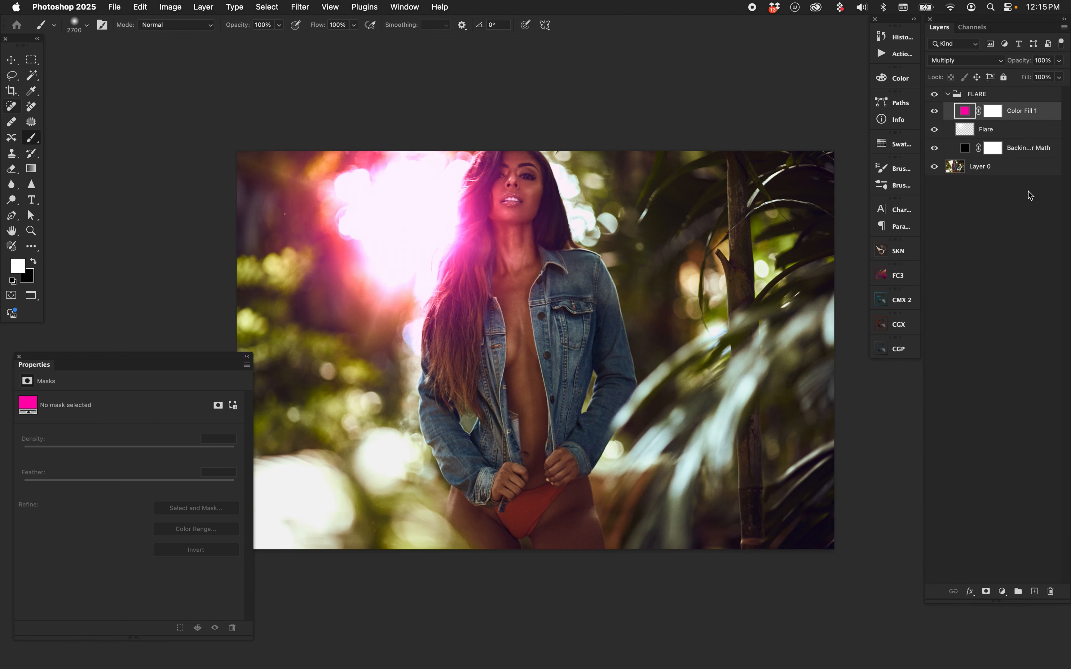
Rename the color fill layer as Toner
double_click(1021, 116)
type("Toner'")
key("BackSpace")
key("Return")
Review the FLARE group's layers and compare the result with the black backing layer hidden and shown
left_click(1014, 97)
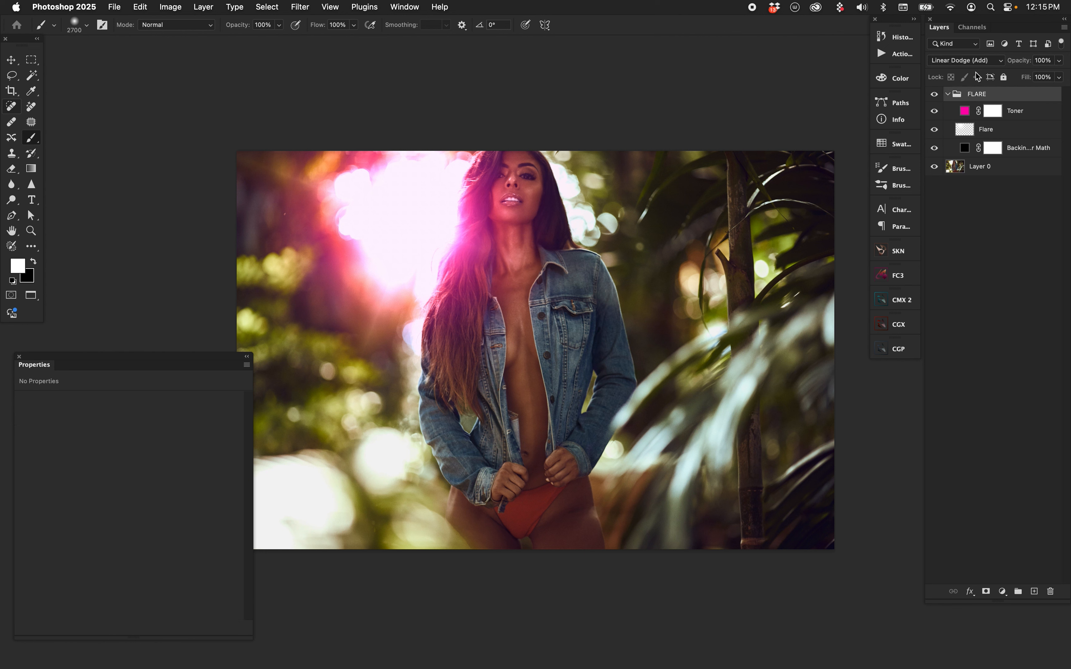
left_click(1021, 117)
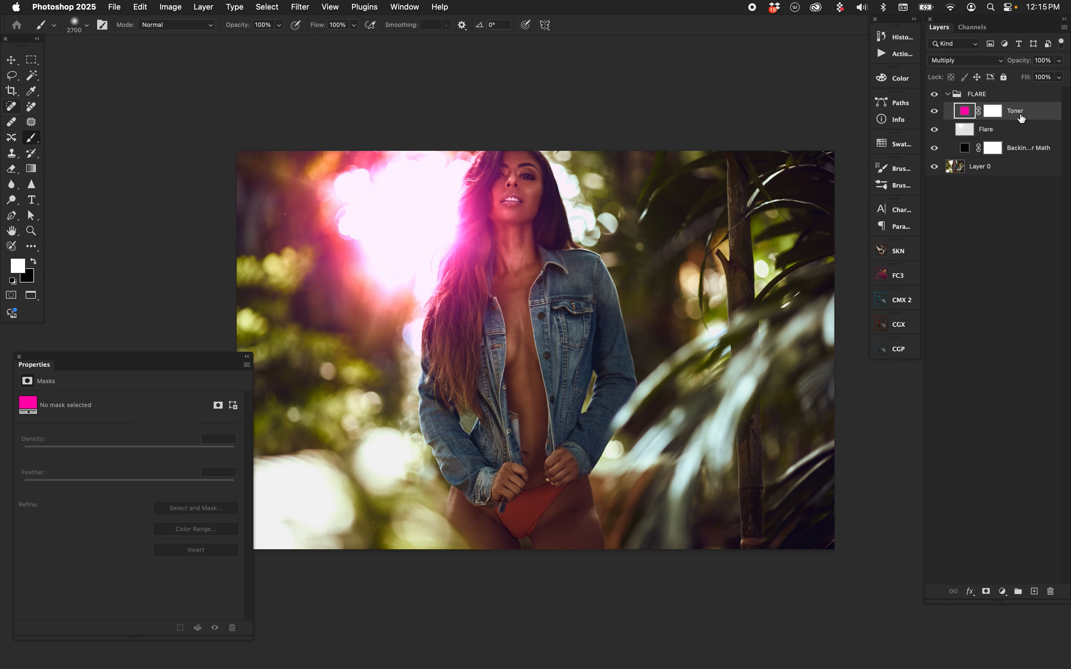
left_click(966, 154)
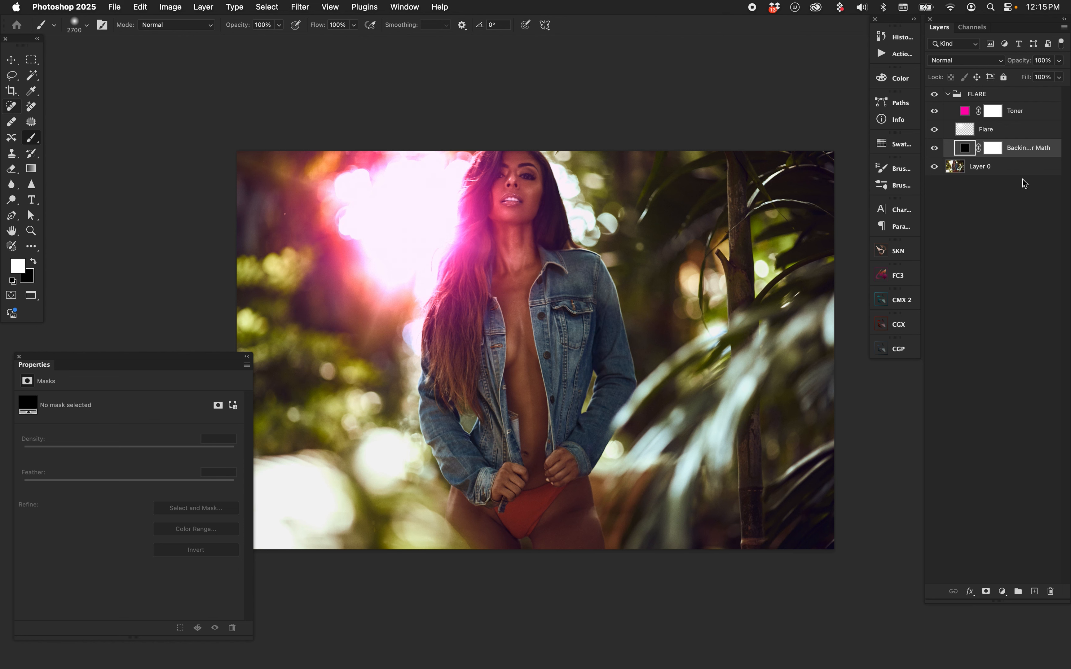
left_click(934, 148)
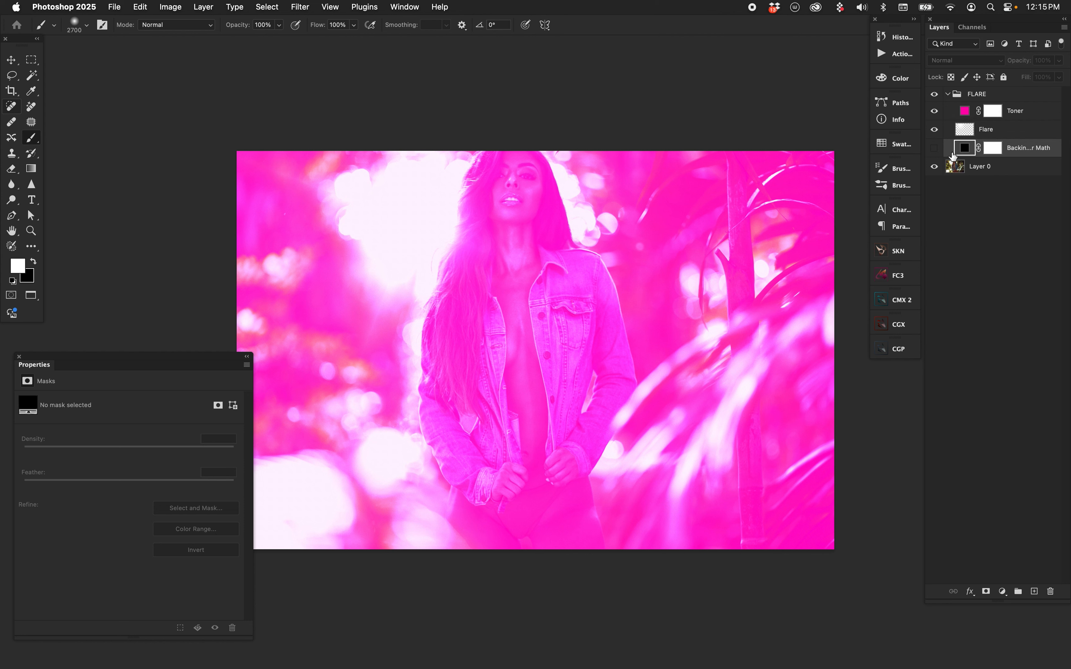
left_click(934, 148)
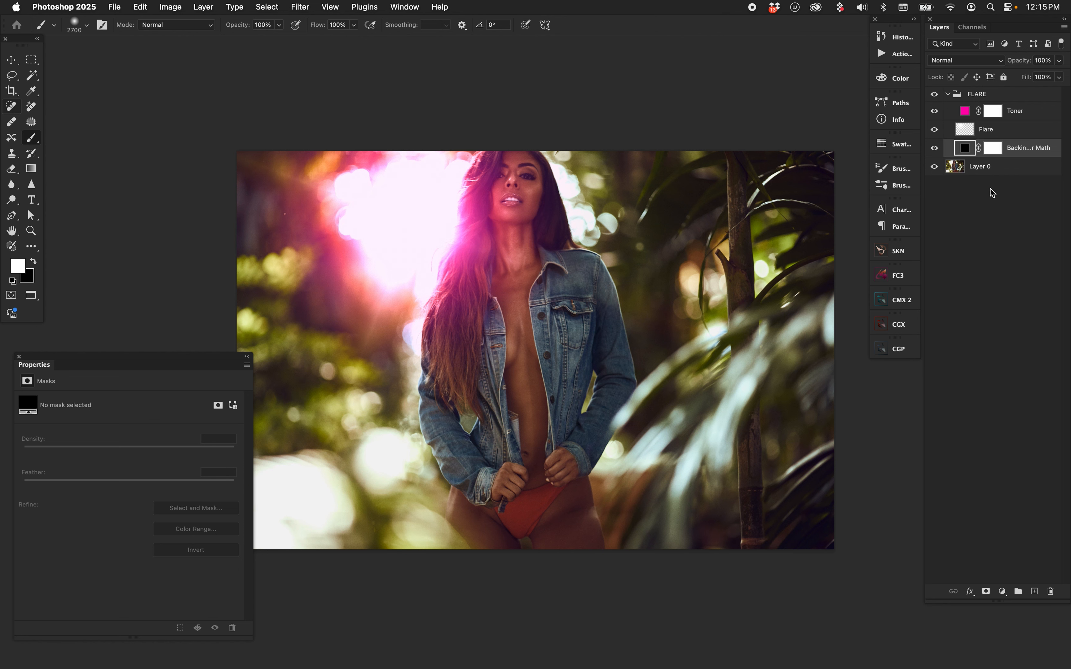
Compare the plain white flare with the pink-toned one by hiding and showing the Toner layer
left_click(964, 132)
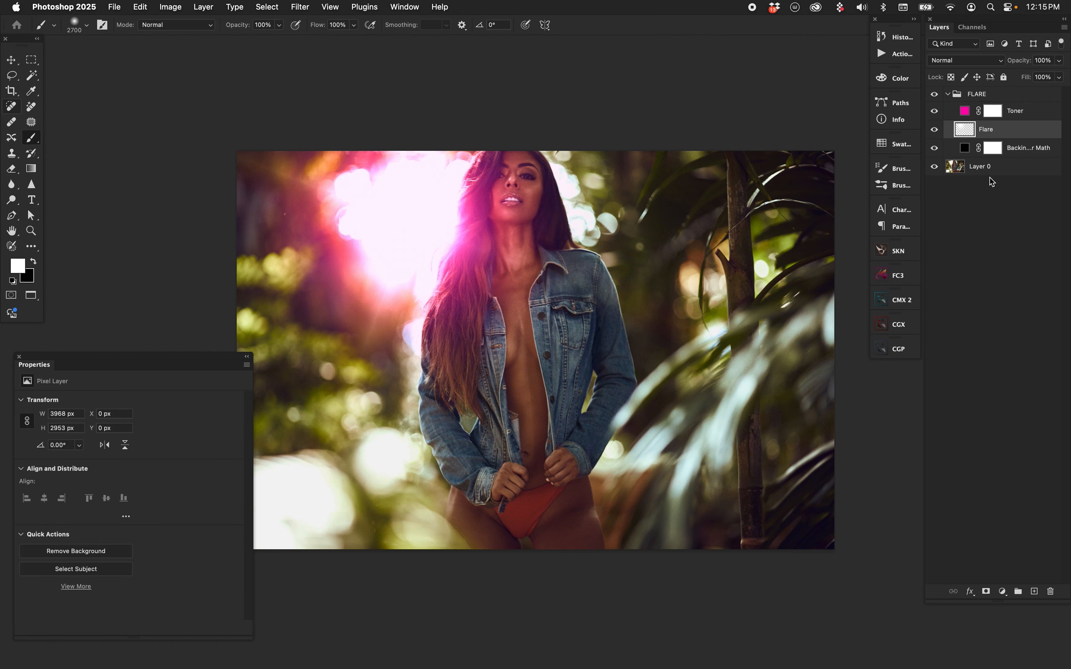
left_click(967, 116)
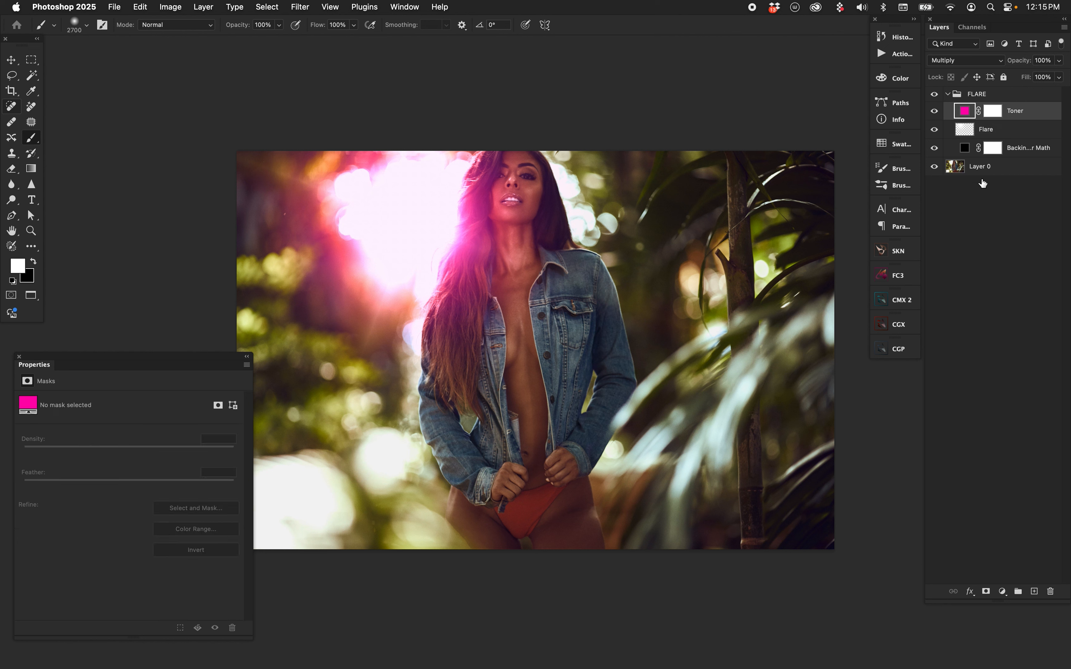
left_click(935, 111)
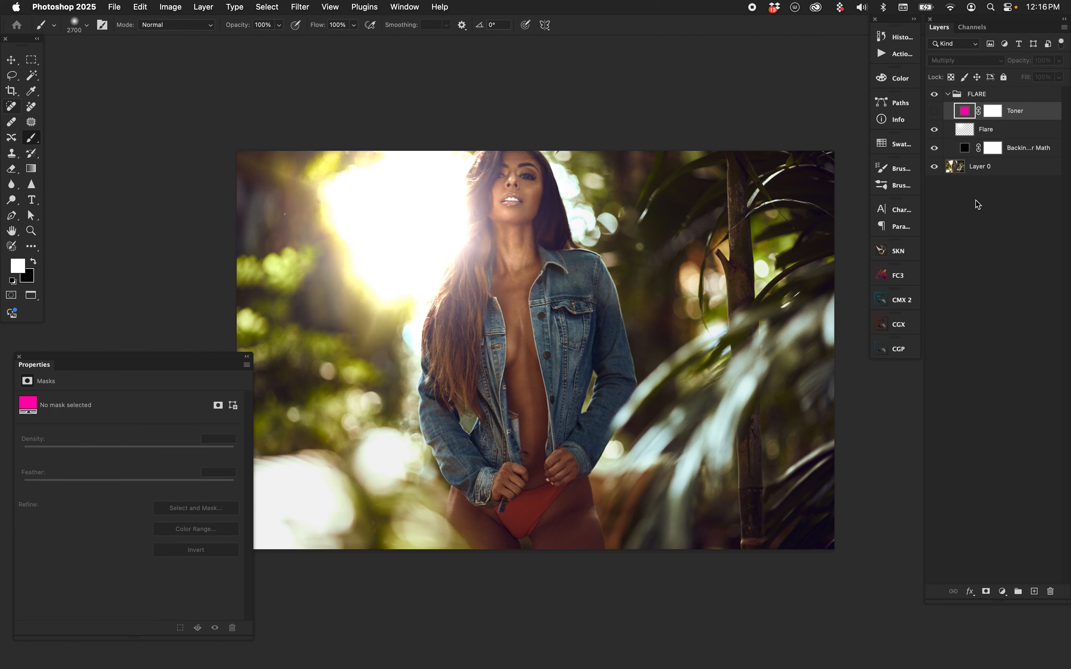
left_click(935, 112)
Soften the Toner layer's color to a light pink of the same hue
double_click(968, 111)
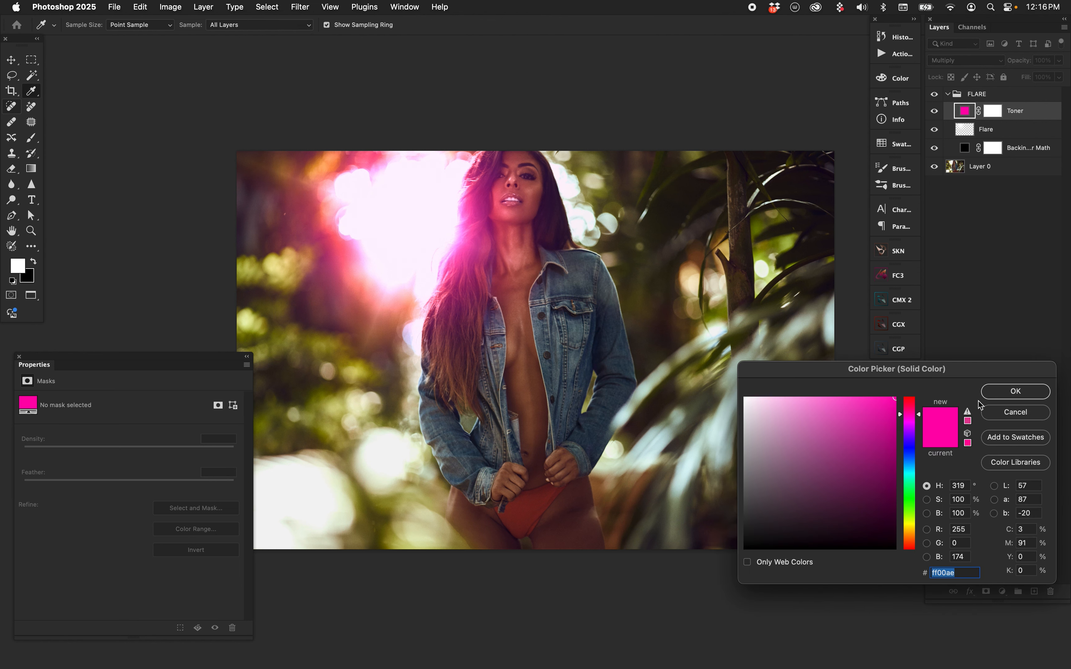
left_click_drag(813, 434, 775, 381)
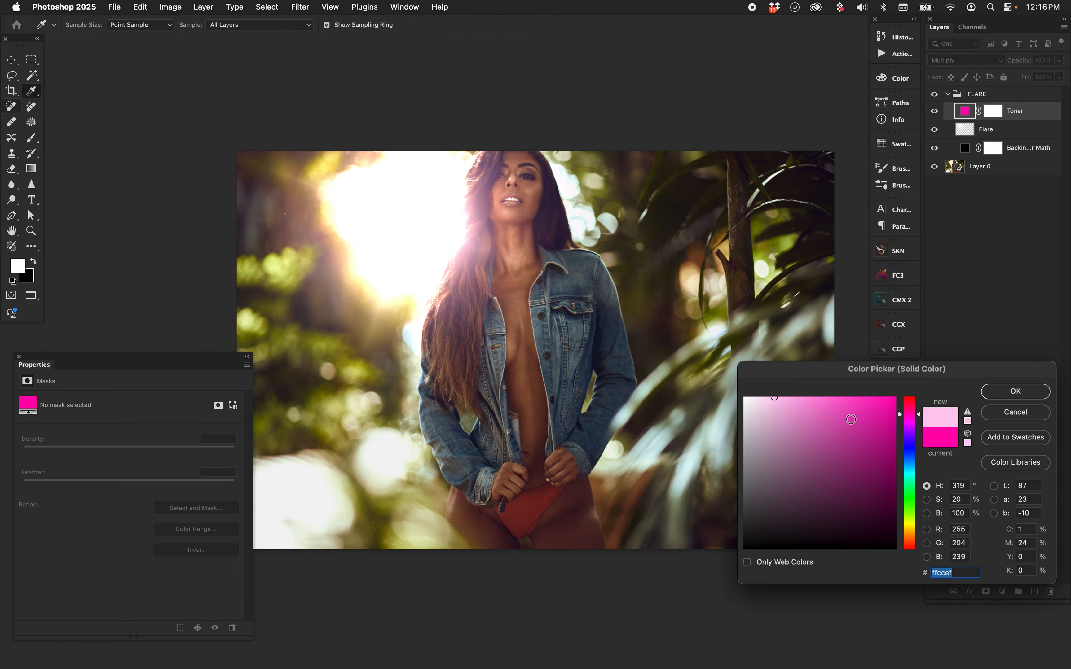
left_click(779, 395)
left_click(1015, 391)
key("b")
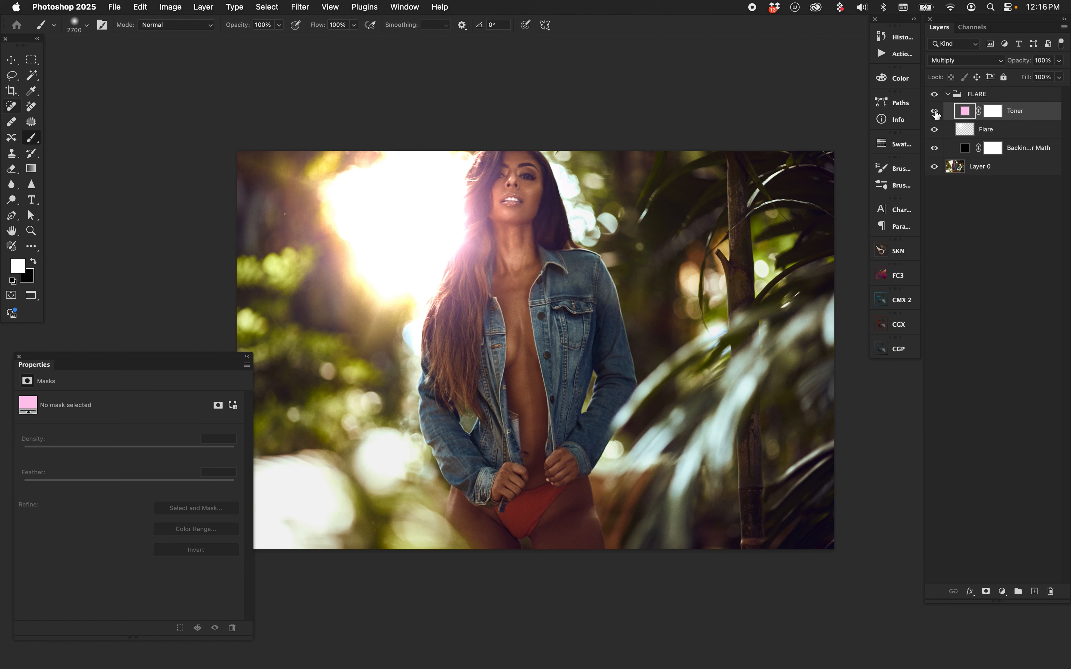
Check the subtle pink toning by toggling the Toner layer's visibility and varying the FLARE group's Fill
left_click(935, 110)
left_click(935, 111)
left_click(995, 94)
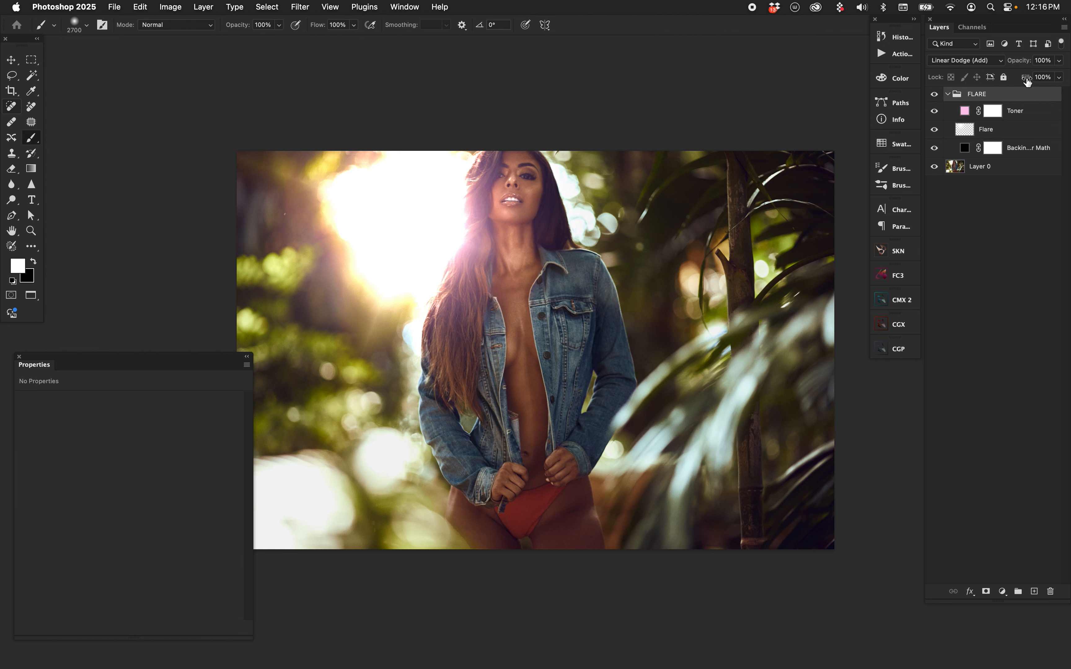
left_click_drag(1025, 80, 1070, 77)
Paint a small soft white dab on the Flare layer over the bokeh highlights on the far side of the model's head
left_click(1008, 129)
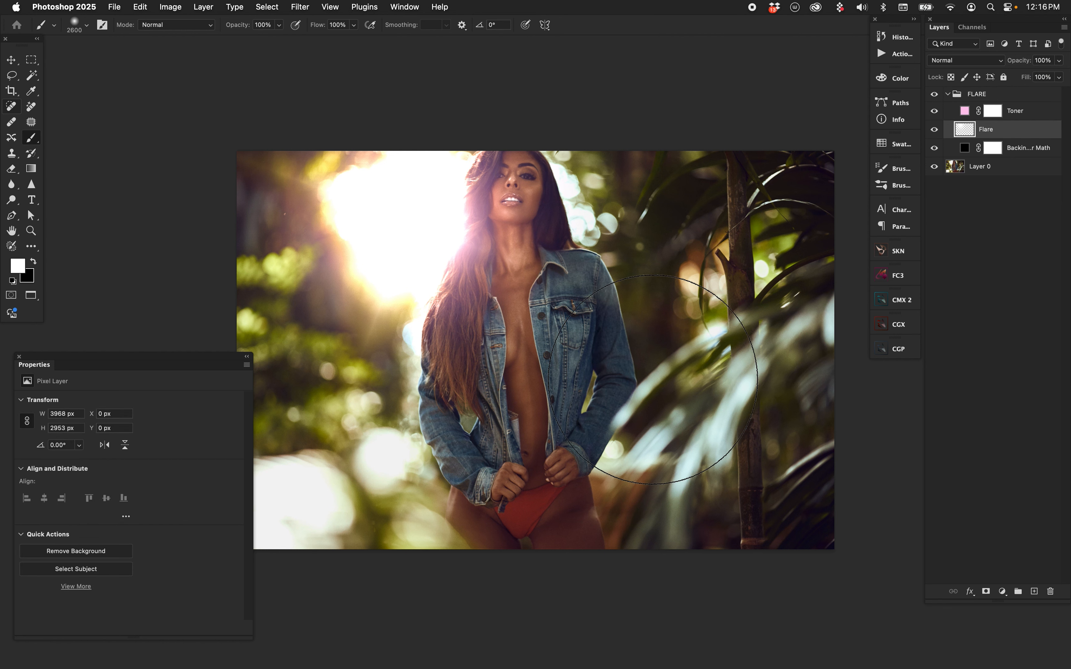
key("bracketleft")
key("bracketleft")
key("bracketleft")
key("bracketleft")
key("bracketleft")
key("bracketleft")
key("bracketleft")
key("bracketleft")
key("bracketleft")
key("bracketleft")
key("bracketleft")
key("bracketleft")
key("bracketleft")
key("bracketleft")
key("bracketleft")
key("bracketleft")
key("bracketleft")
key("bracketleft")
key("bracketleft")
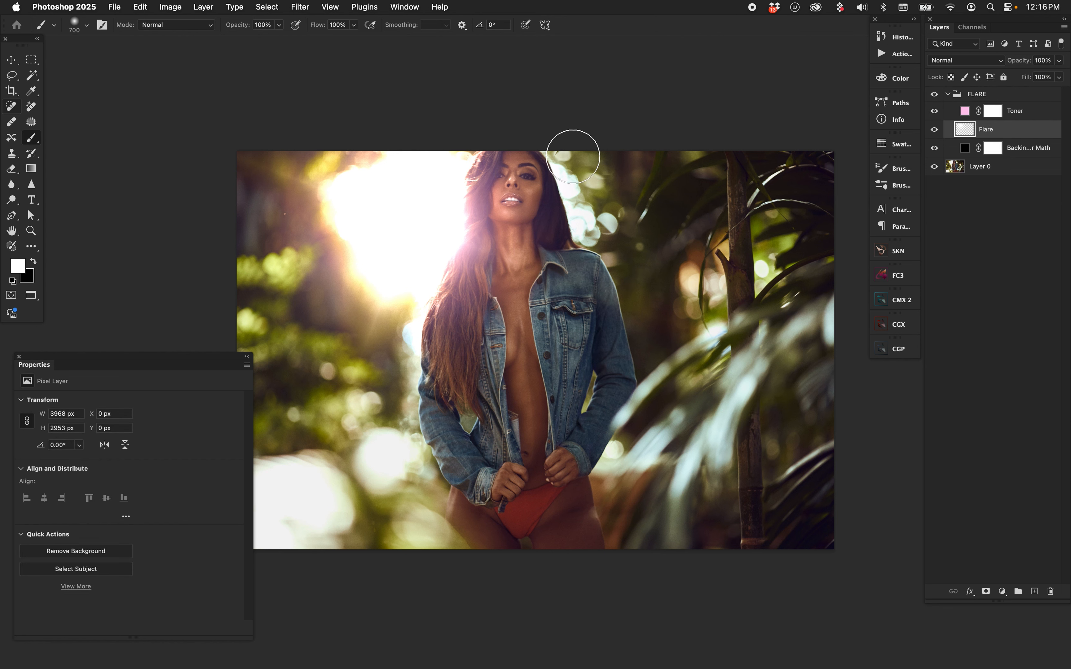
left_click_drag(570, 153, 592, 216)
key("super+z")
key("bracketright")
left_click(588, 220)
Enlarge the soft brush to 1300 px and paint a white dab on the Flare layer over the sunlit glow beside the model's head
key("bracketright")
key("bracketright")
key("bracketright")
key("bracketright")
key("bracketright")
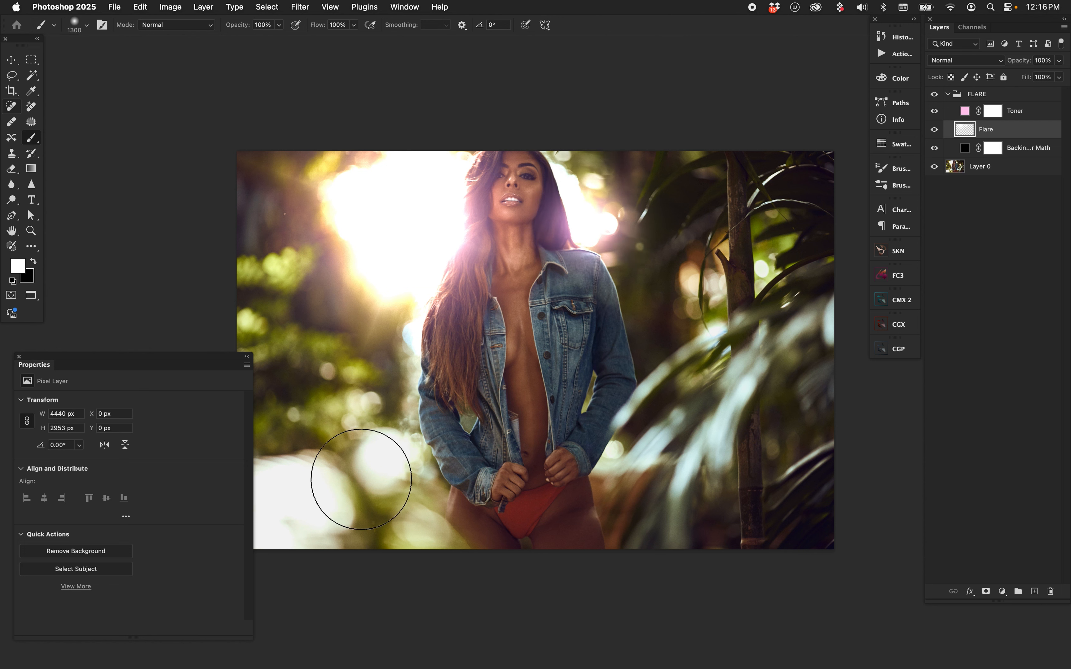
left_click(354, 184)
Paint a 1300 px soft white dab on the Flare layer over the orange highlights beside the tree trunk
key("bracketright")
key("bracketright")
key("bracketright")
key("bracketright")
key("bracketright")
key("bracketright")
key("bracketright")
key("bracketright")
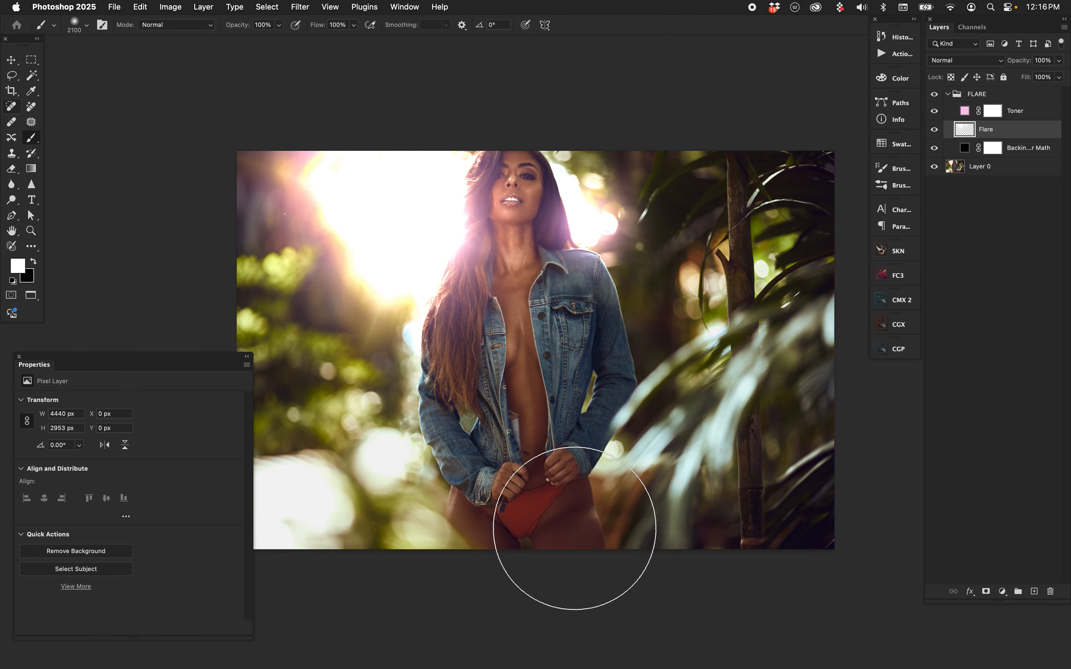
key("bracketleft")
key("bracketleft")
key("bracketleft")
key("bracketleft")
key("bracketleft")
key("bracketleft")
key("bracketleft")
key("bracketleft")
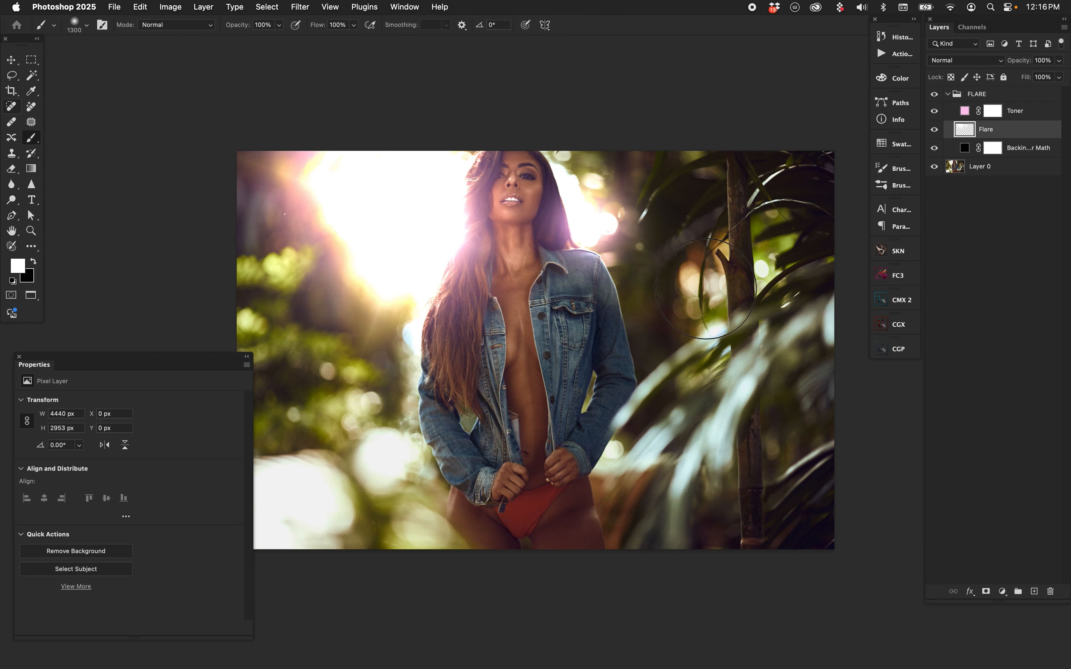
left_click(704, 288)
key("v")
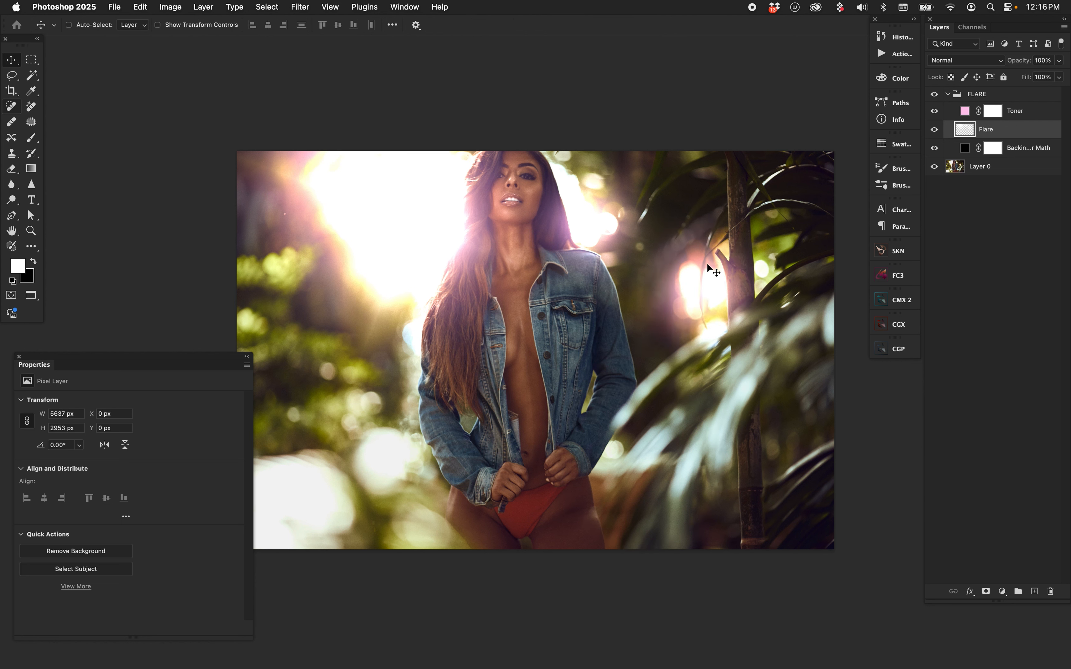
Change the Toner layer's color to a light peach and compare the image with and without the FLARE group
double_click(965, 110)
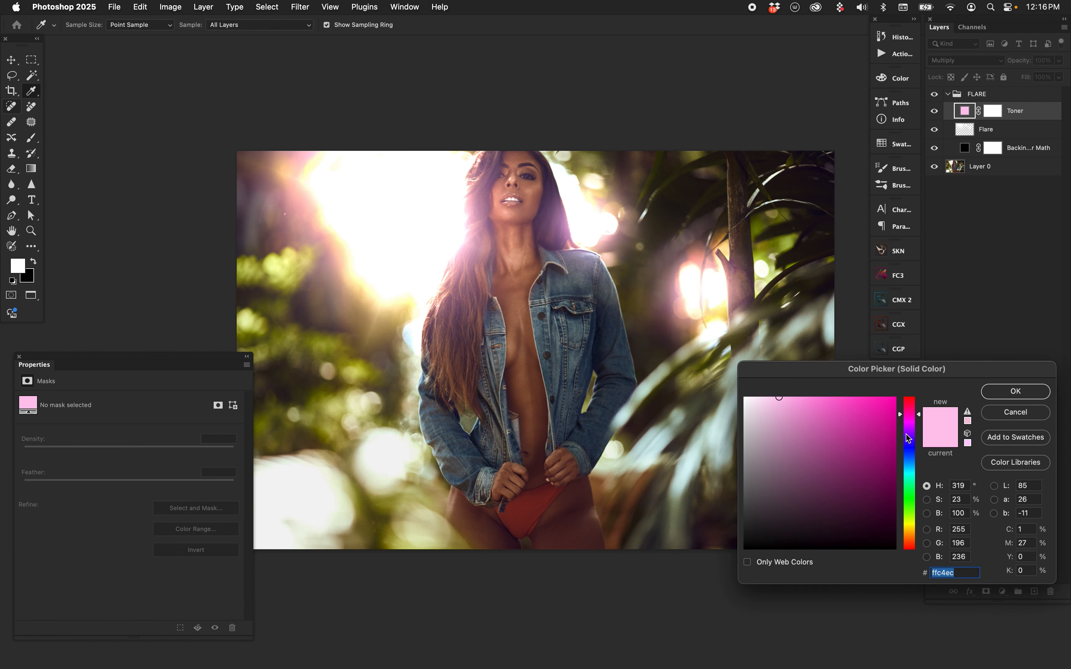
left_click_drag(908, 417, 928, 541)
left_click(1017, 391)
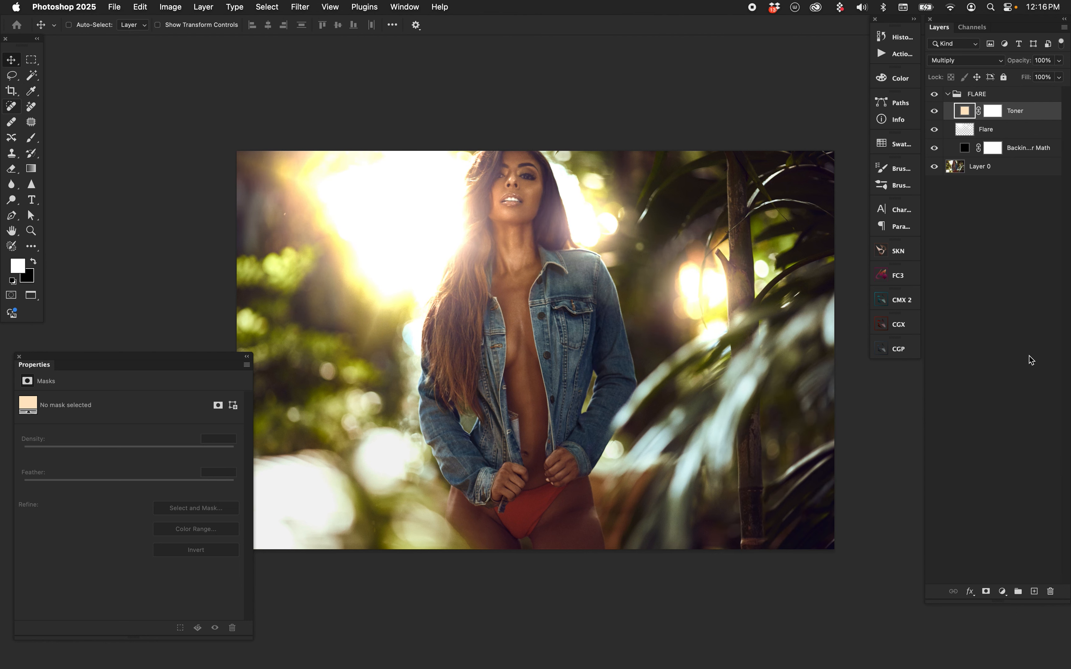
left_click(934, 94)
left_click(934, 94)
Lower the FLARE group's Fill in stages to 60%, 40% and finally 30%
left_click(991, 94)
left_click(1018, 81)
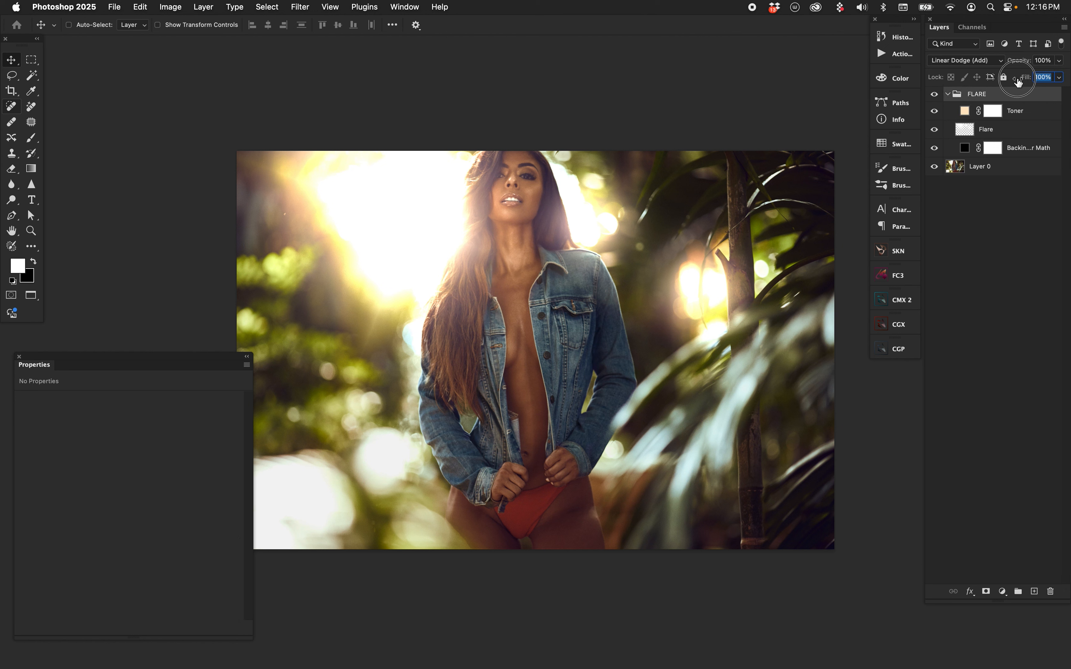
type("60")
key("Return")
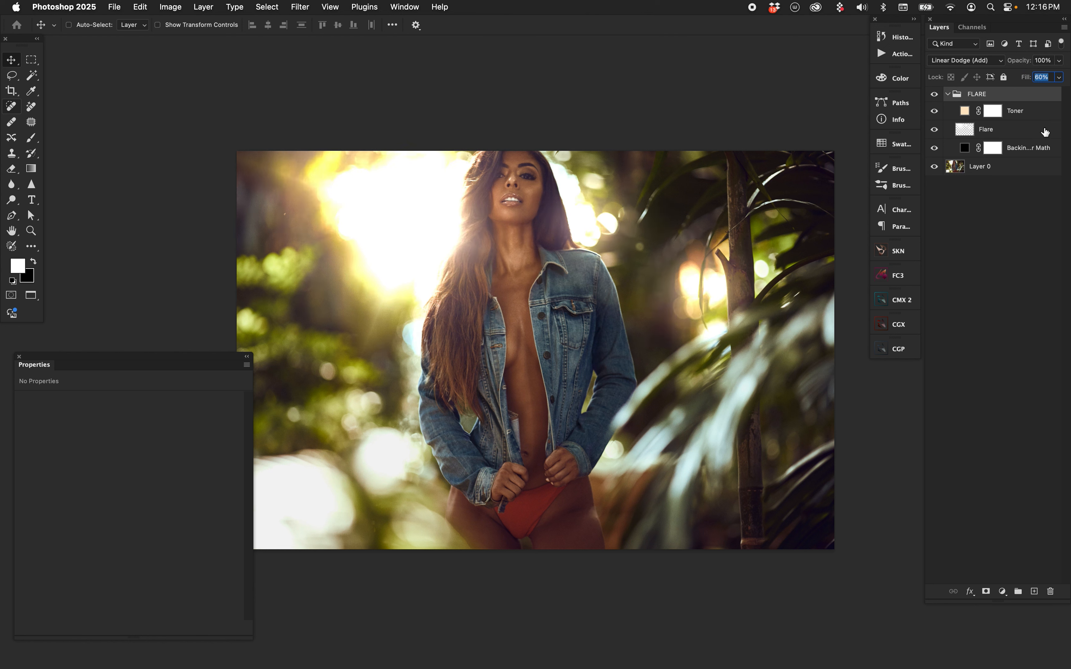
type("40")
key("Return")
type("30")
key("Return")
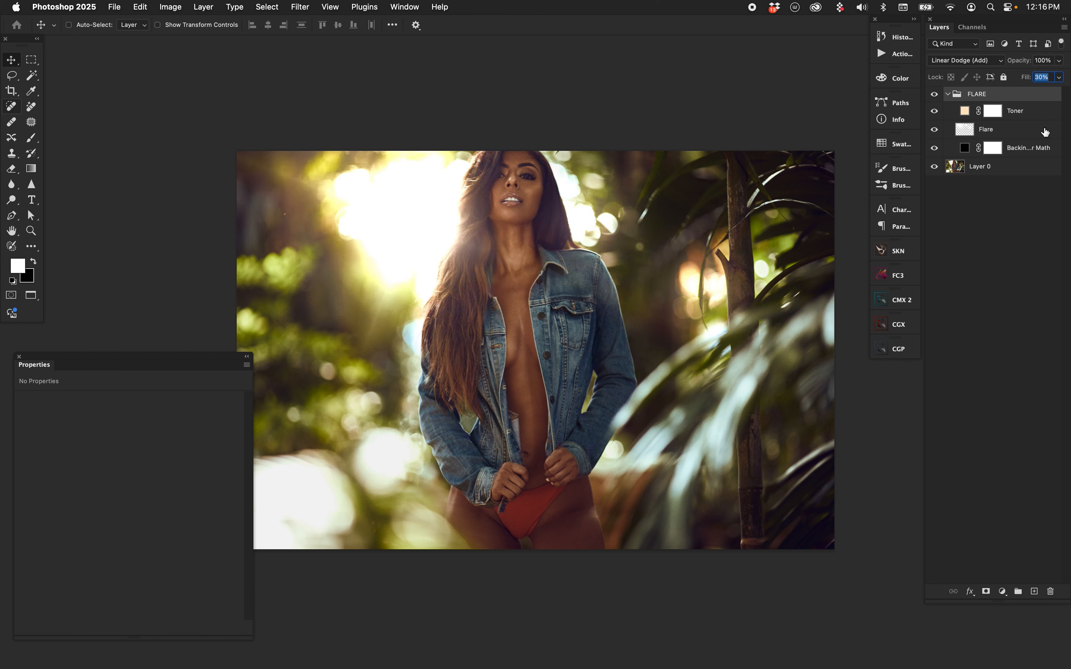
Compare the image with and without the subtle warm flare by hiding and showing the FLARE group
left_click(935, 95)
left_click(935, 94)
left_click(937, 94)
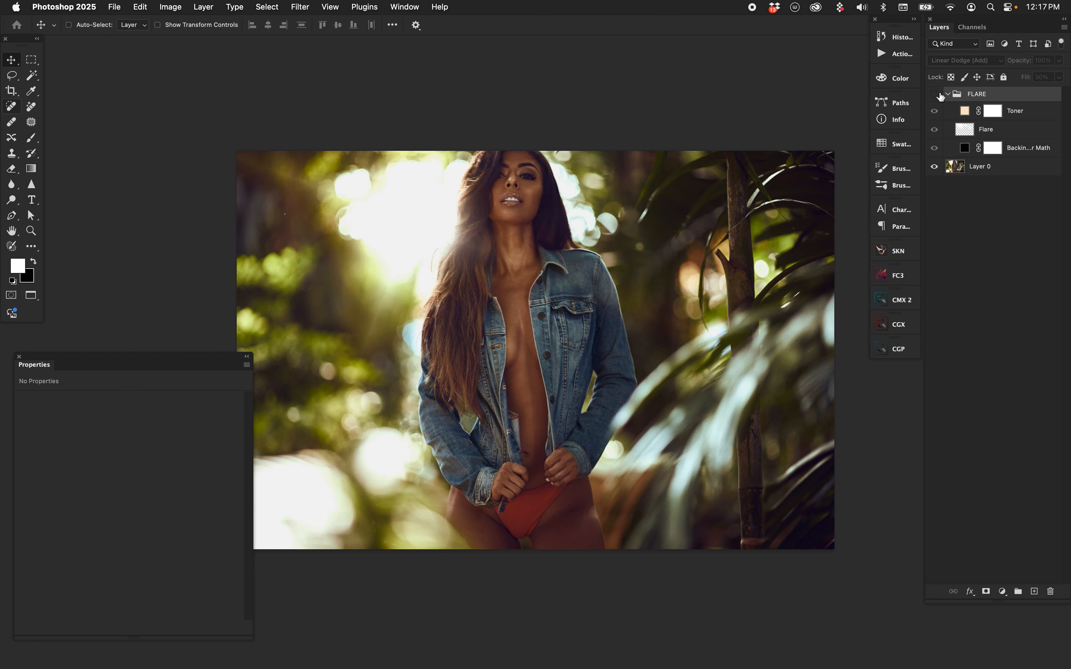
left_click(937, 93)
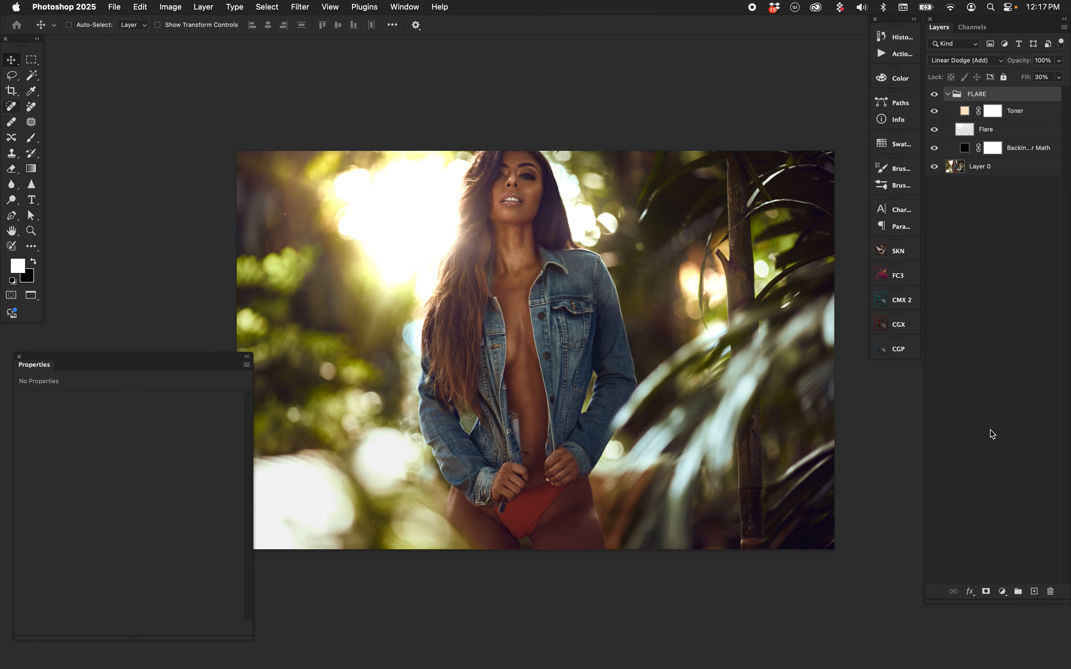